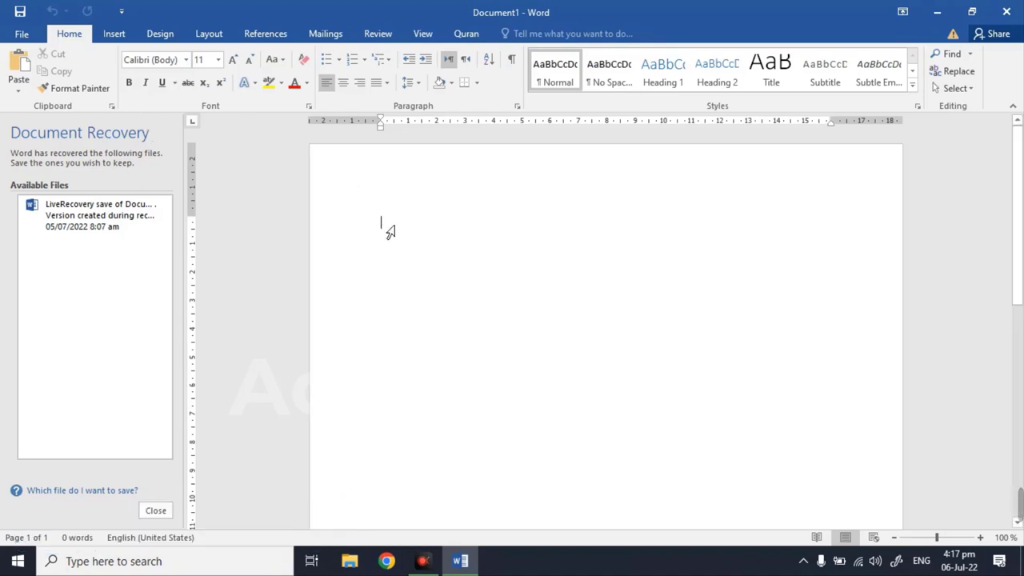
# - On the Quran tab, set the ayah range From 1 To 7 and toggle brackets
pyautogui.doubleClick(390, 226)
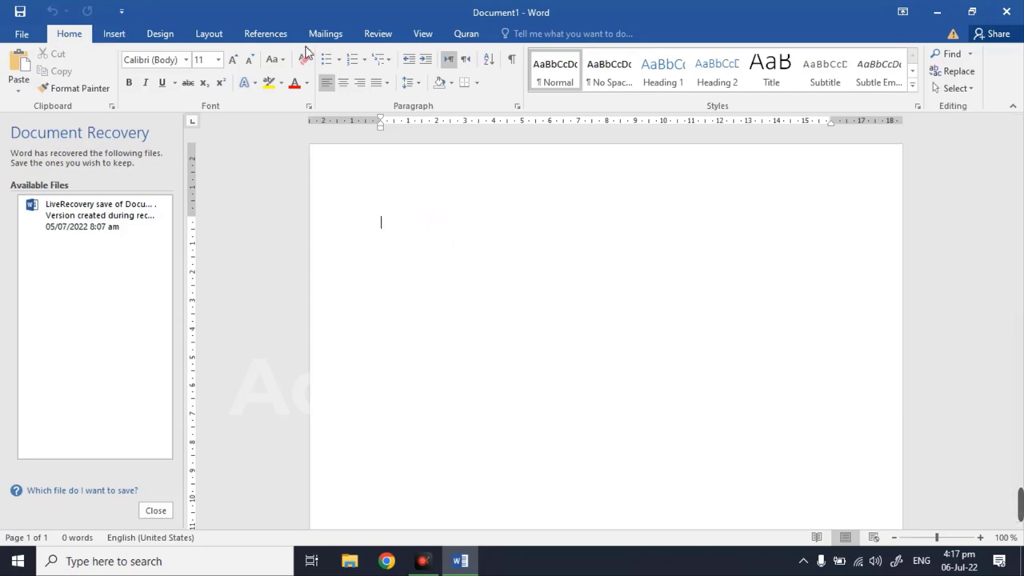
pyautogui.click(462, 36)
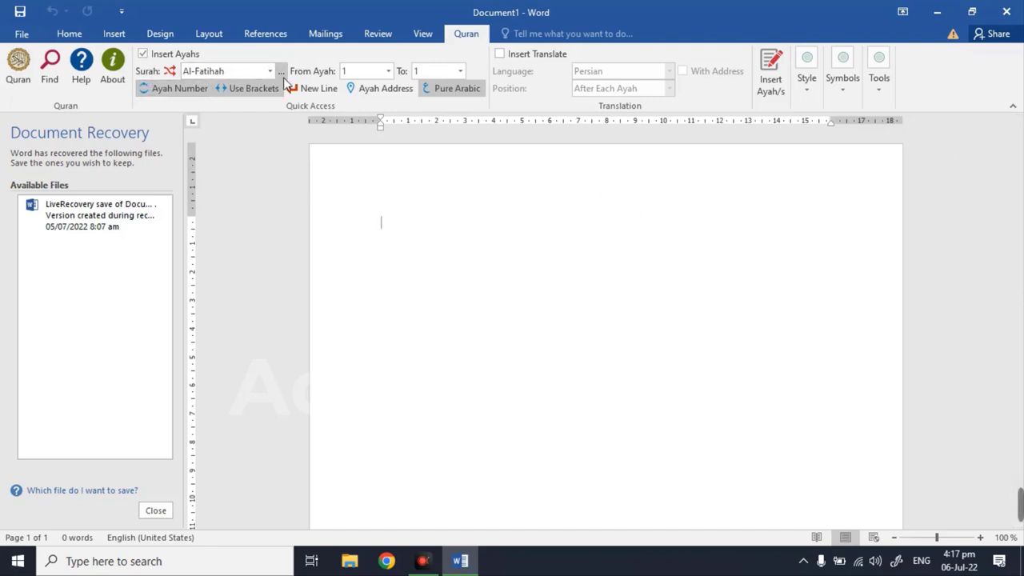
pyautogui.click(389, 71)
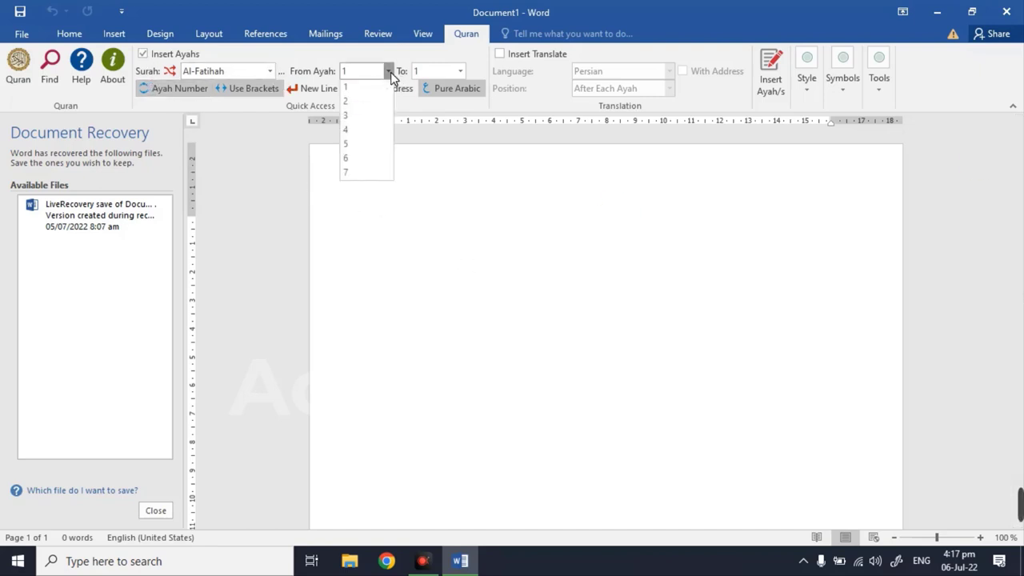
pyautogui.click(391, 72)
pyautogui.click(460, 71)
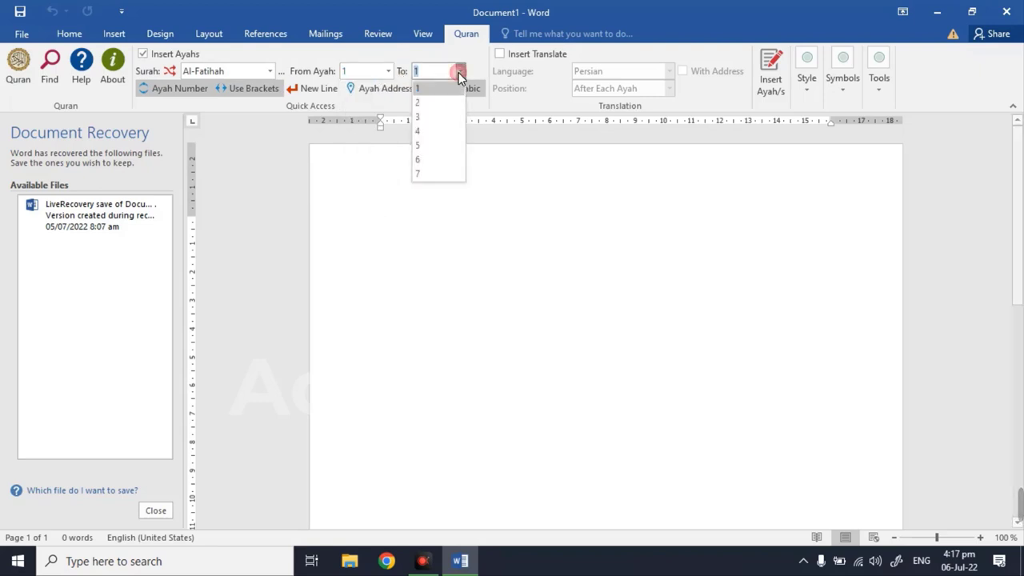
pyautogui.click(421, 172)
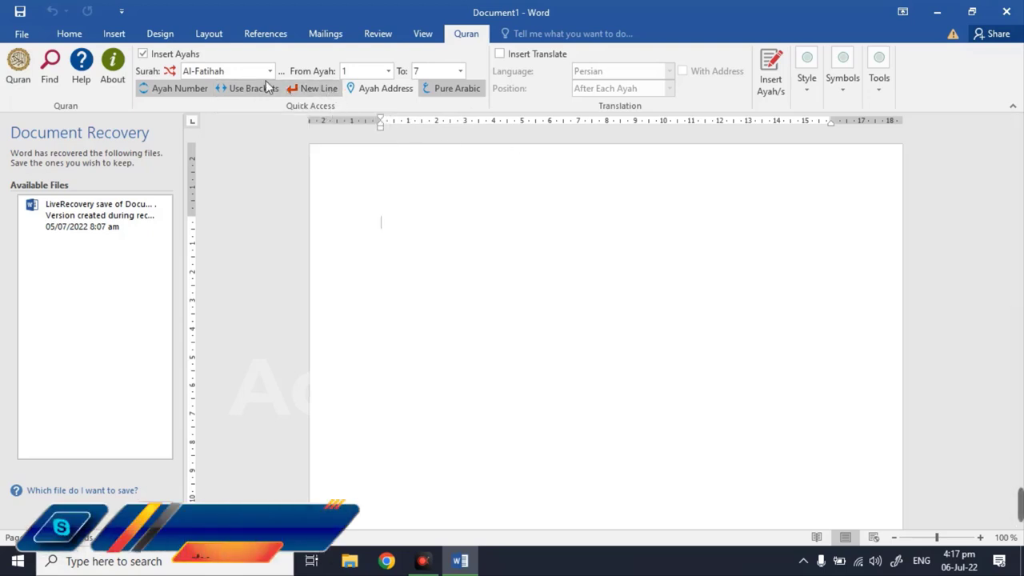
pyautogui.click(268, 86)
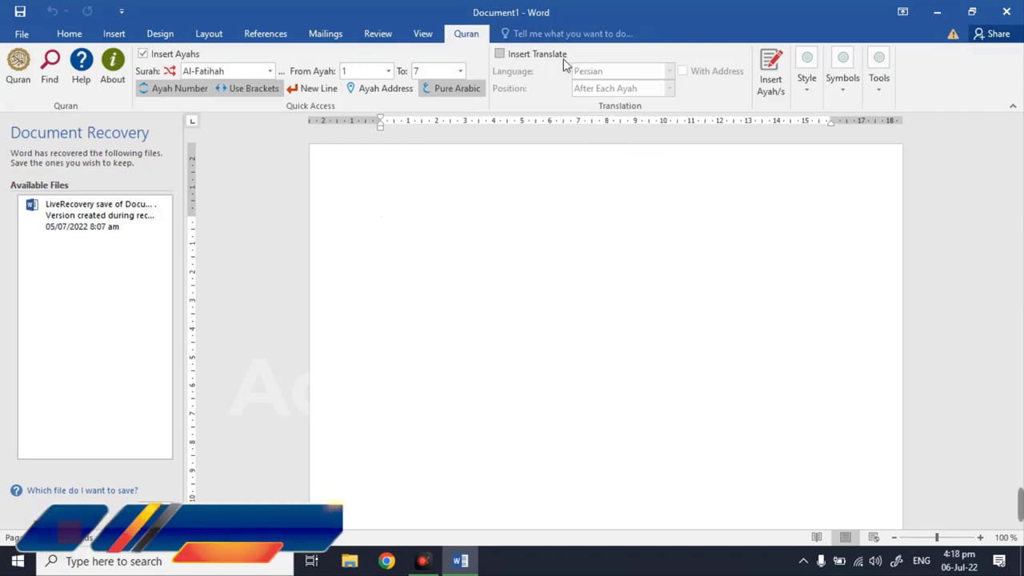
# - Turn on Insert Translate with Urdu as the translation language
pyautogui.click(500, 55)
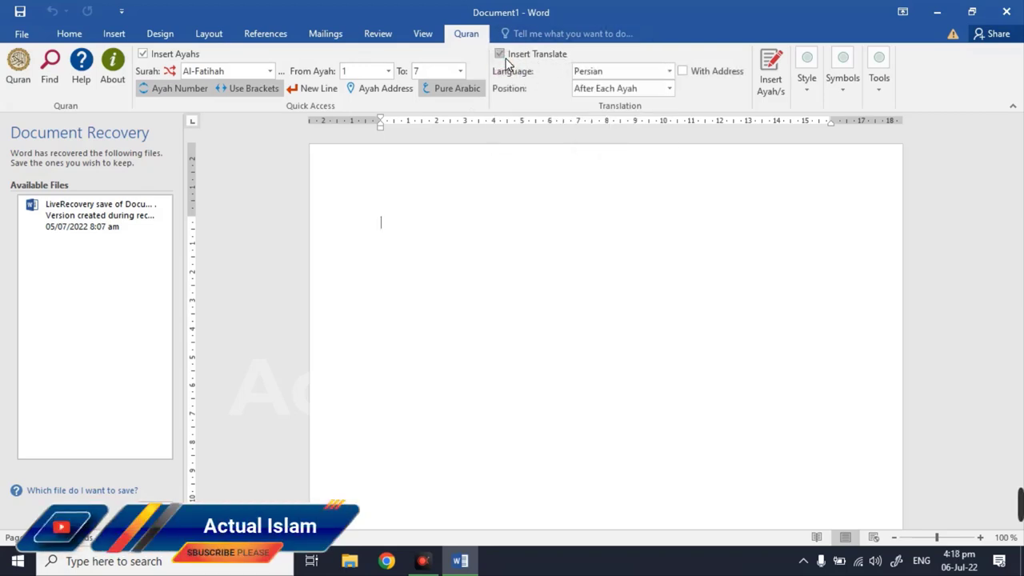
pyautogui.click(671, 72)
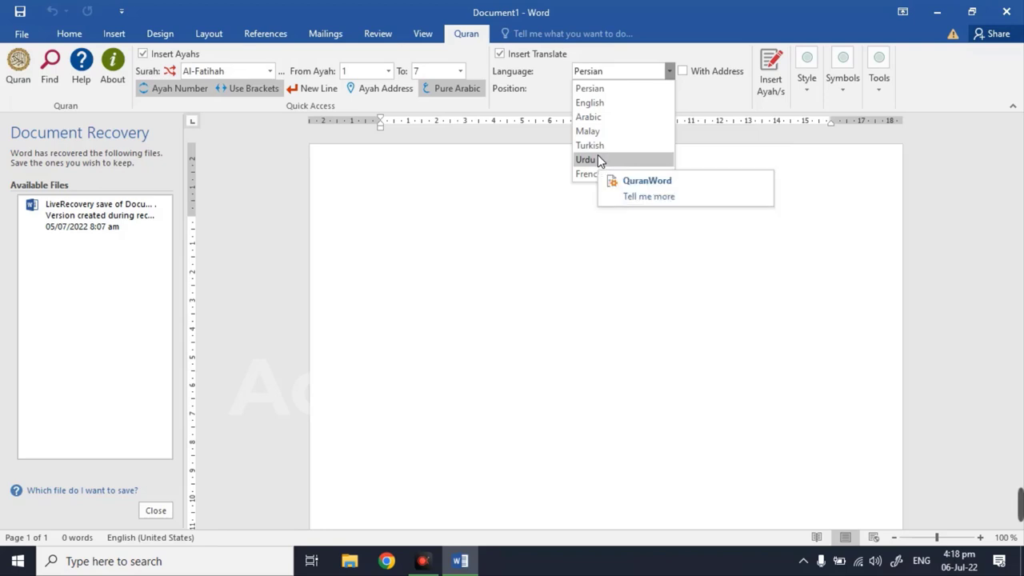
pyautogui.click(611, 224)
pyautogui.click(668, 71)
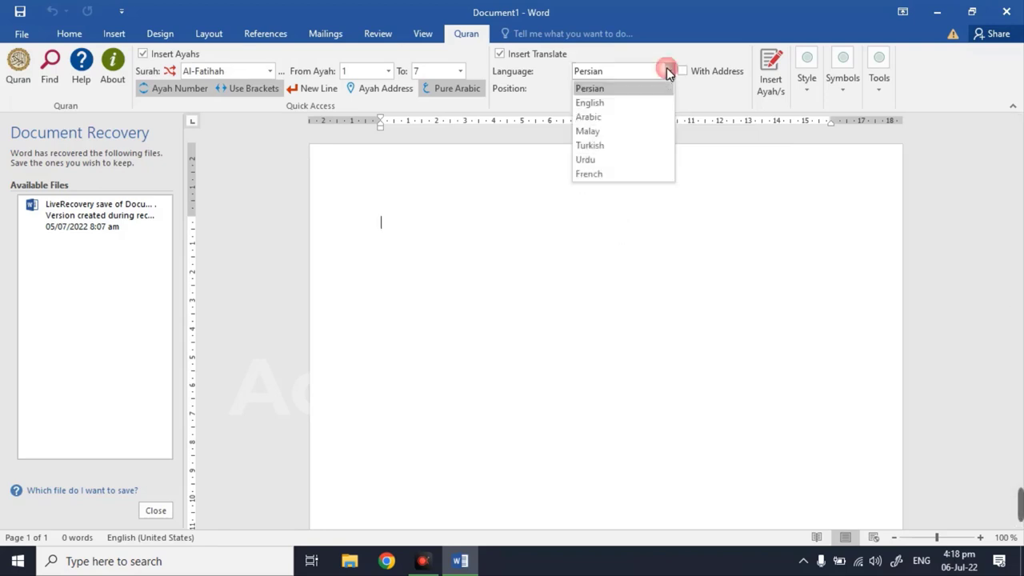
pyautogui.click(590, 159)
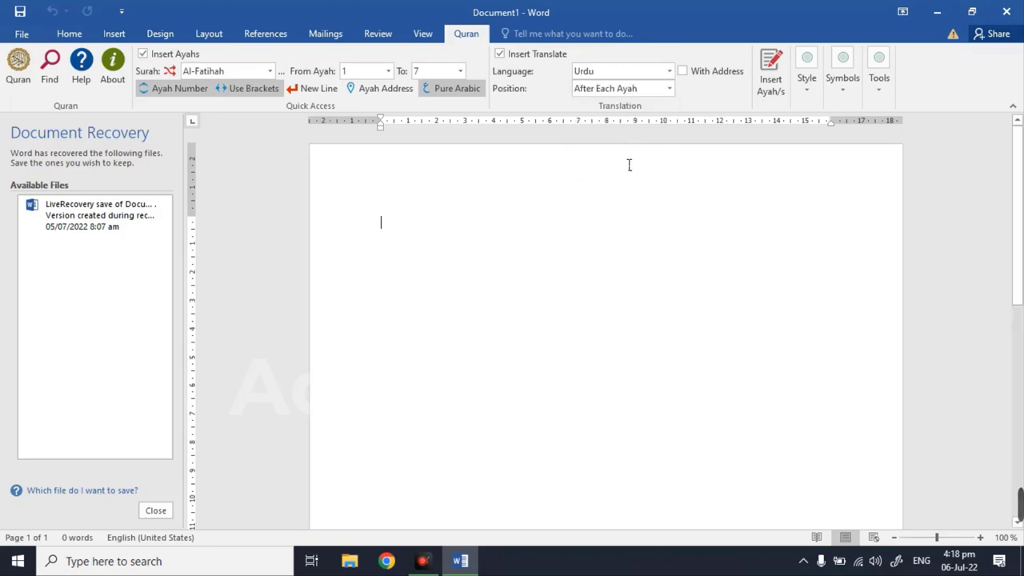
# - Place each translation After Each Ayah in New Line and check With Address
pyautogui.click(669, 89)
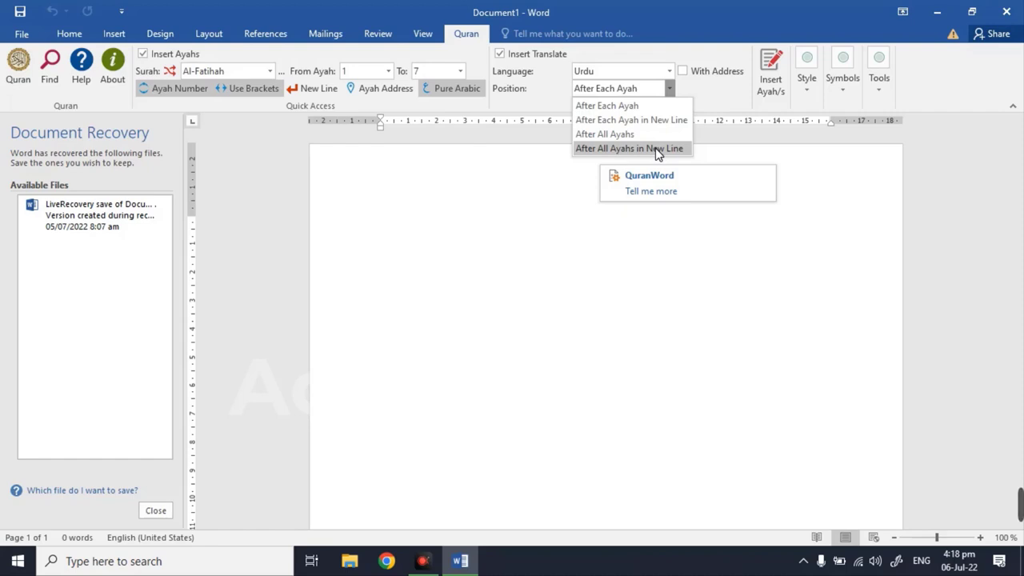
pyautogui.click(655, 105)
pyautogui.click(669, 88)
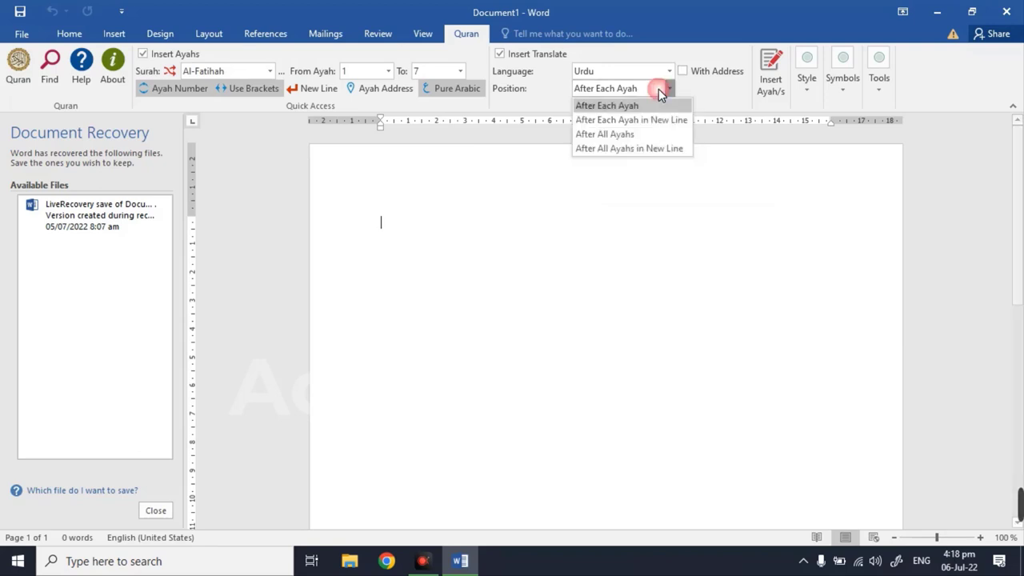
pyautogui.click(637, 120)
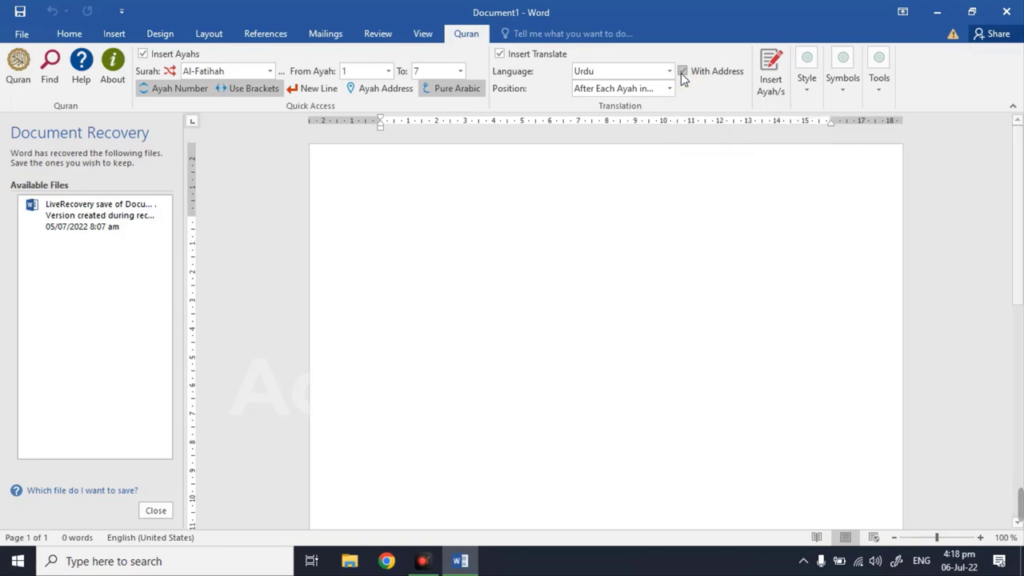
pyautogui.click(722, 78)
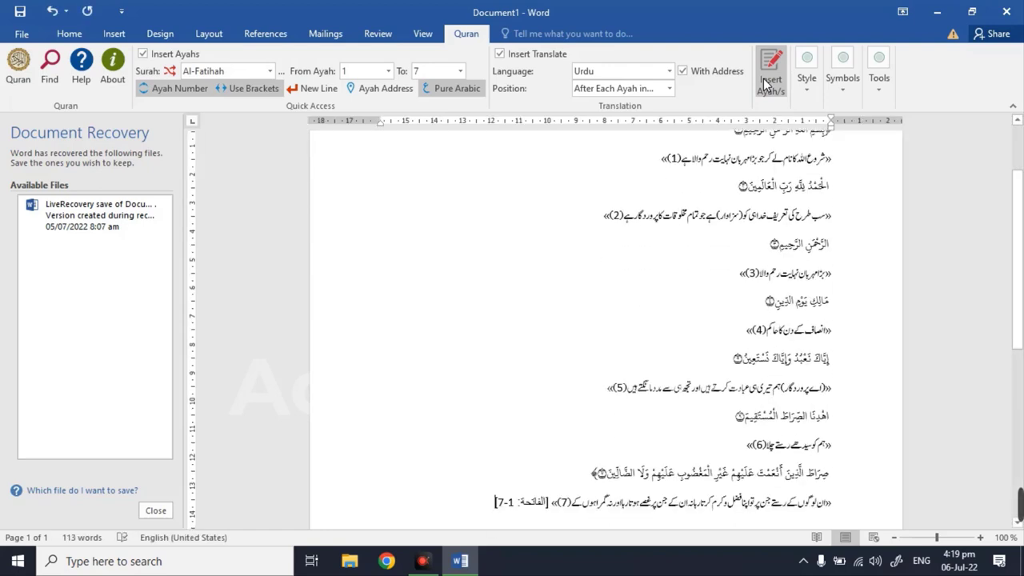
# - Scroll through the inserted Al-Fatihah text and select the surah address tag at the end
pyautogui.moveTo(1022, 246); pyautogui.dragTo(1012, 200)
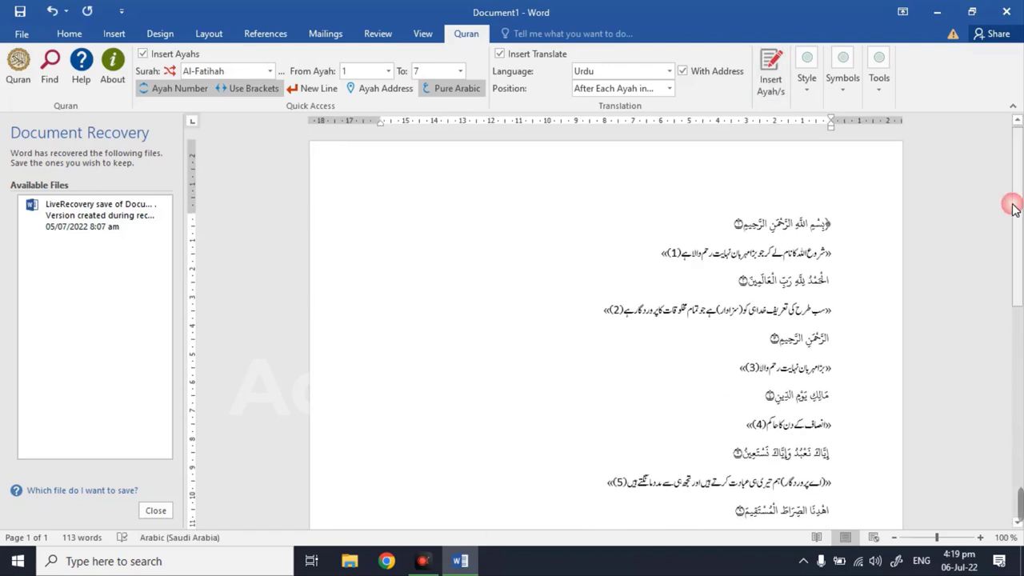
pyautogui.click(818, 280)
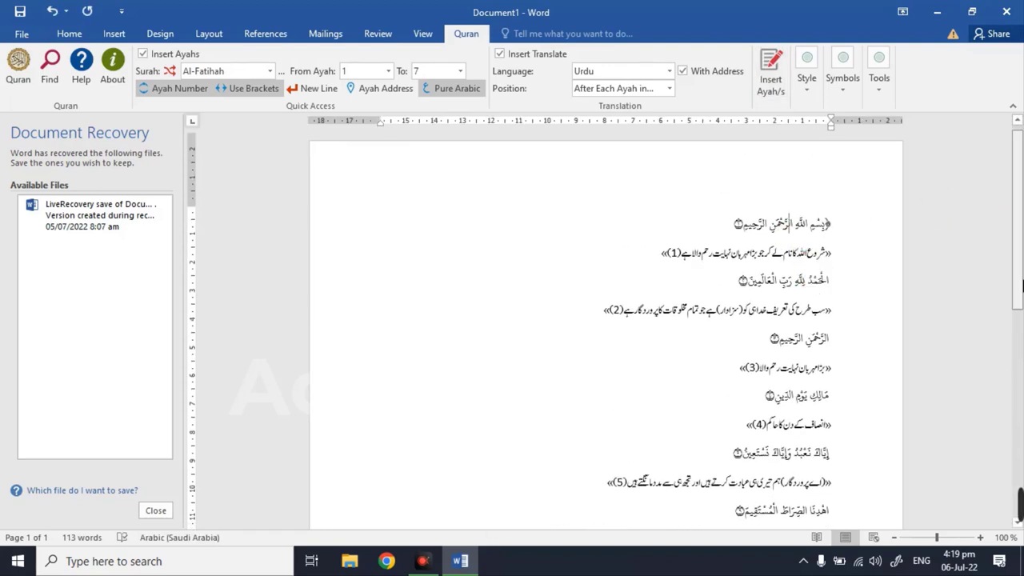
pyautogui.moveTo(1017, 264); pyautogui.dragTo(1018, 316)
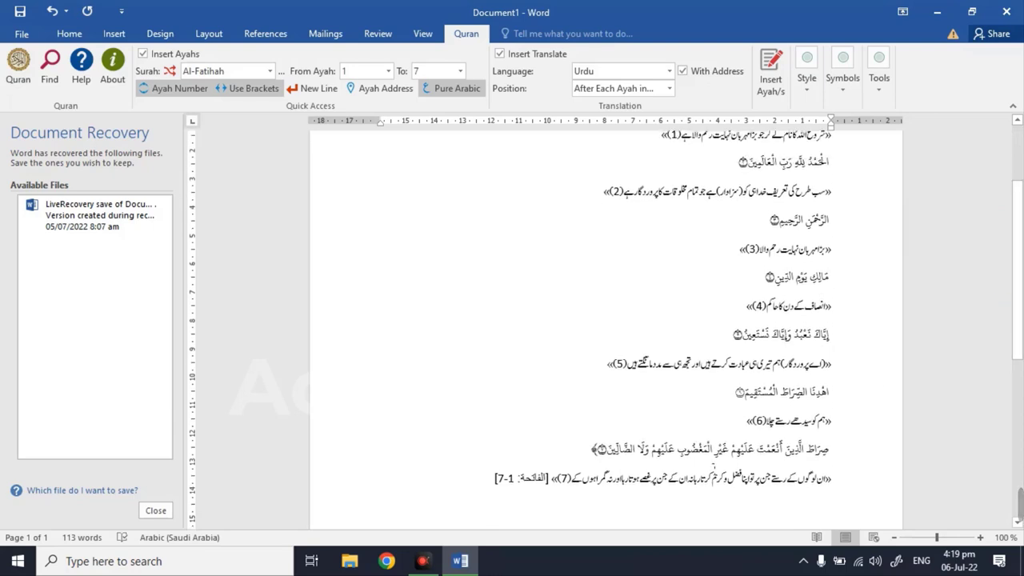
pyautogui.click(508, 478)
pyautogui.moveTo(507, 491); pyautogui.dragTo(548, 488)
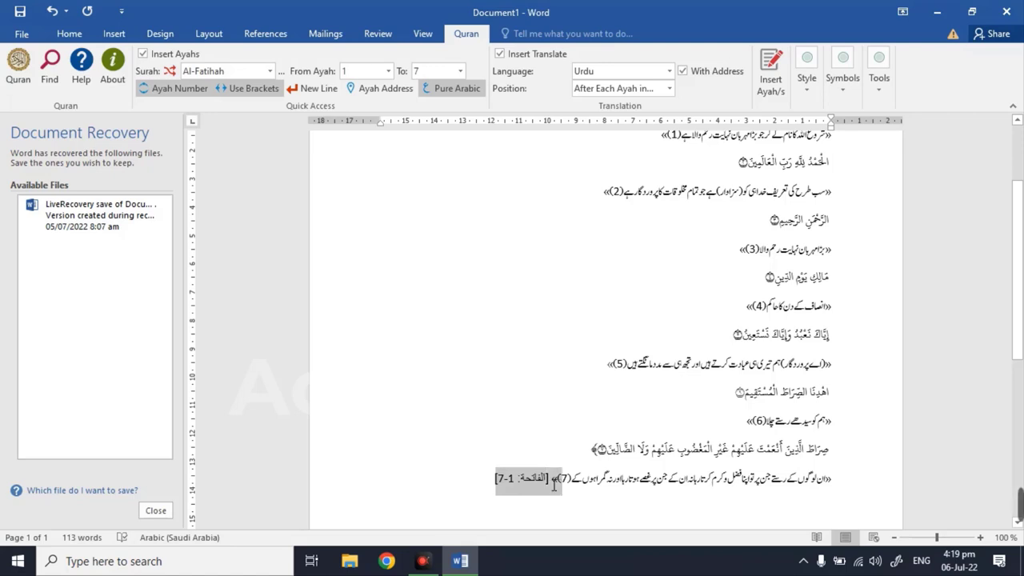
pyautogui.click(553, 484)
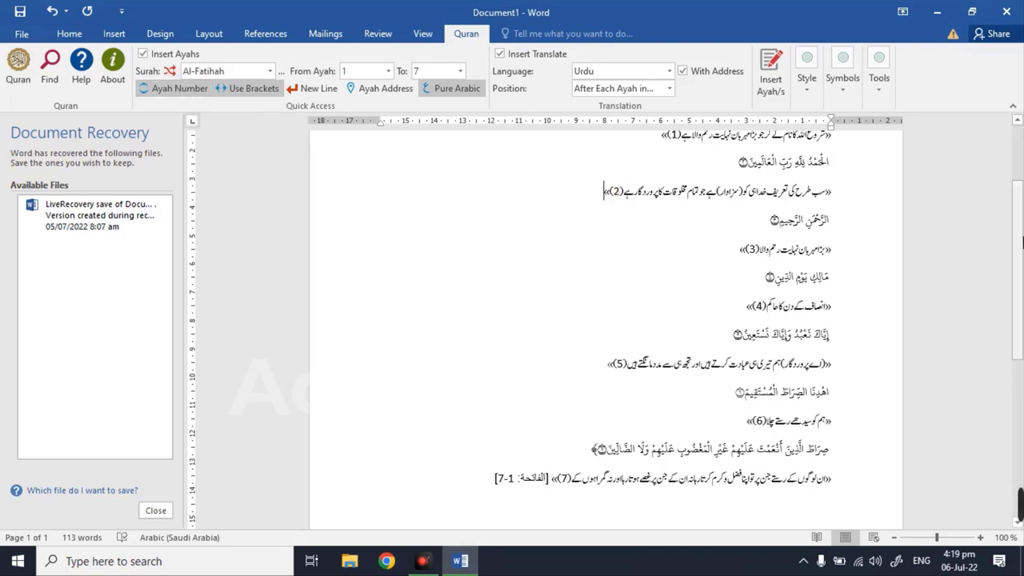
# - Select all inserted Al-Fatihah ayahs and Urdu translations from the Bismillah down, and delete them
pyautogui.scroll(2, 792, 216)
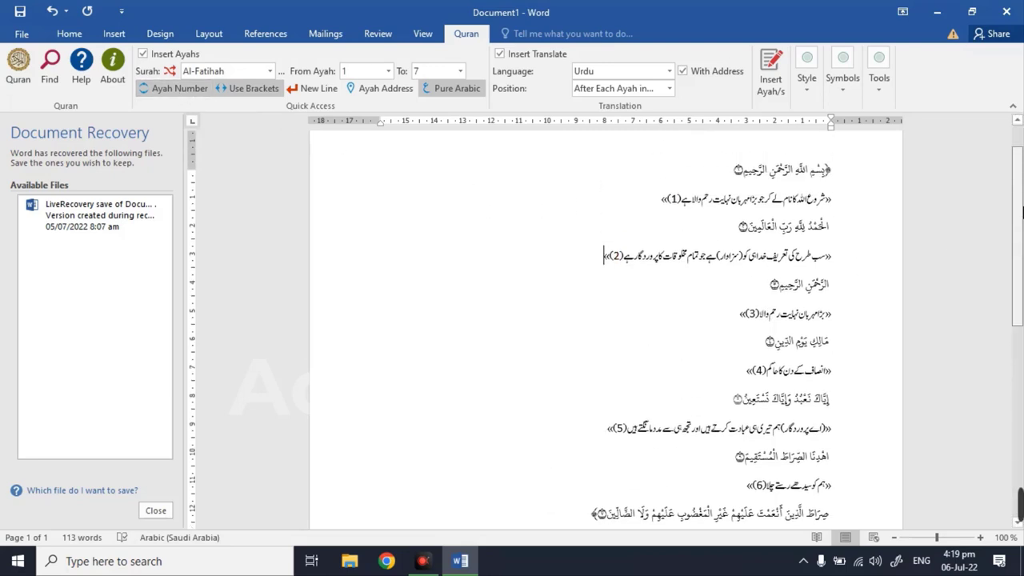
pyautogui.click(679, 220)
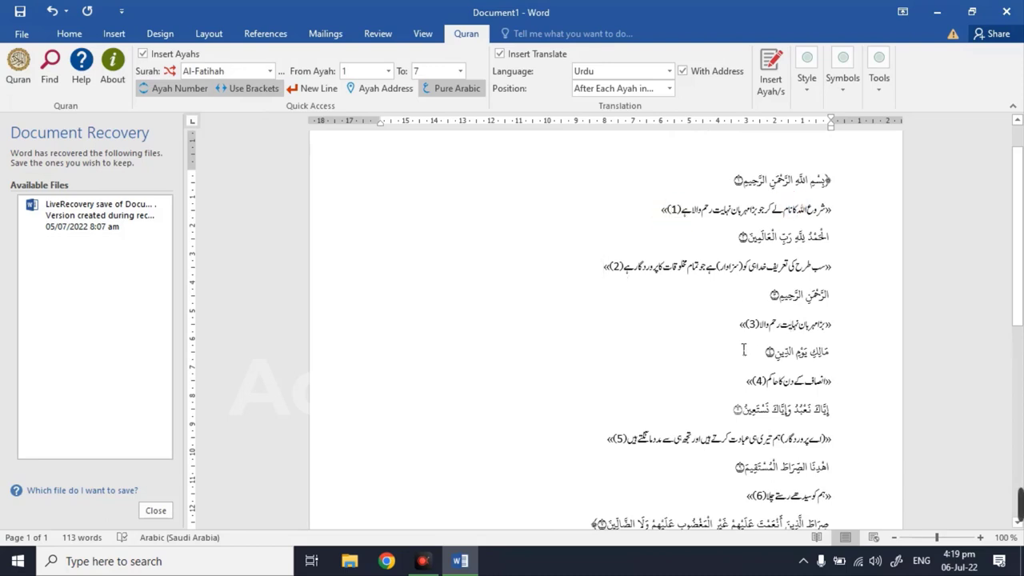
pyautogui.moveTo(739, 185); pyautogui.dragTo(746, 189)
pyautogui.click(738, 179)
pyautogui.moveTo(868, 182); pyautogui.dragTo(526, 520)
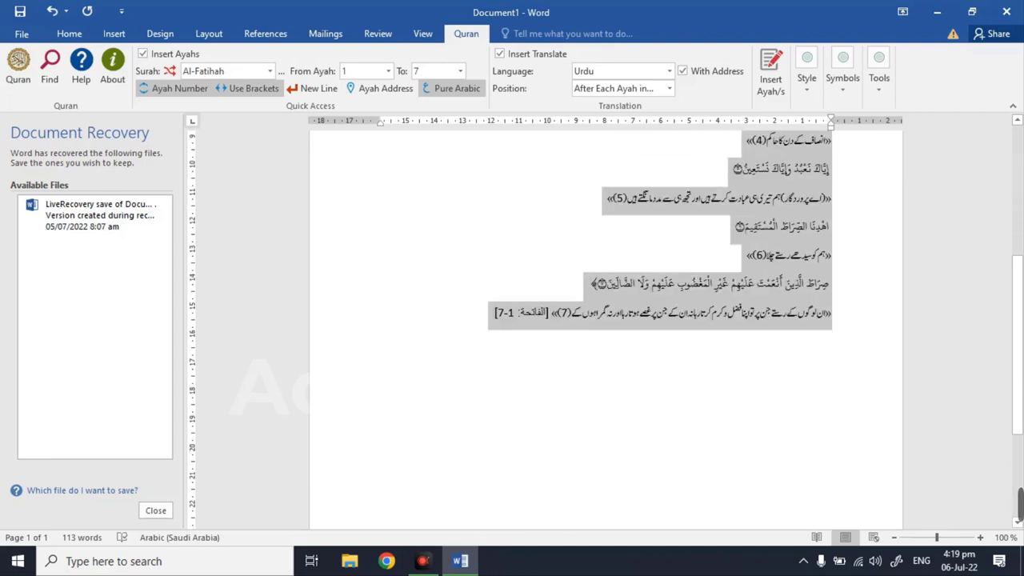
pyautogui.scroll(-4, 607, 320)
pyautogui.moveTo(1020, 448); pyautogui.dragTo(1021, 236)
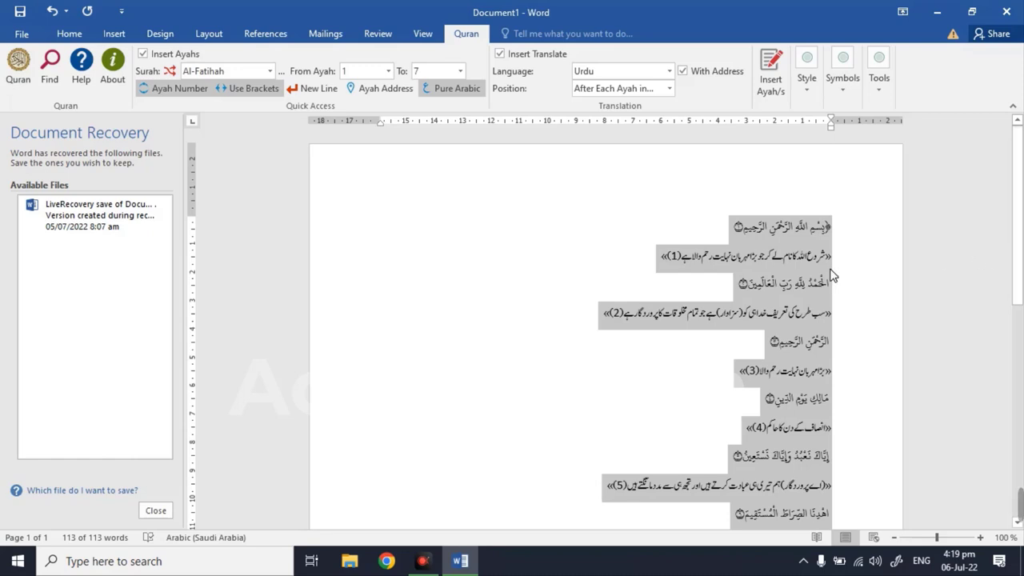
pyautogui.press('Delete')
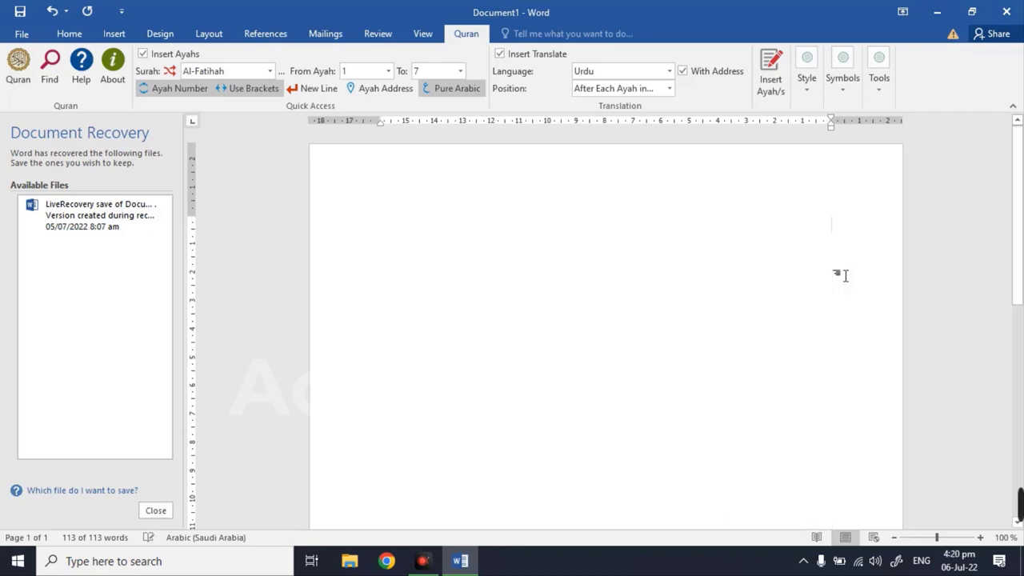
# - Review the ayah font settings, keeping the ayah font size at 18
pyautogui.click(808, 88)
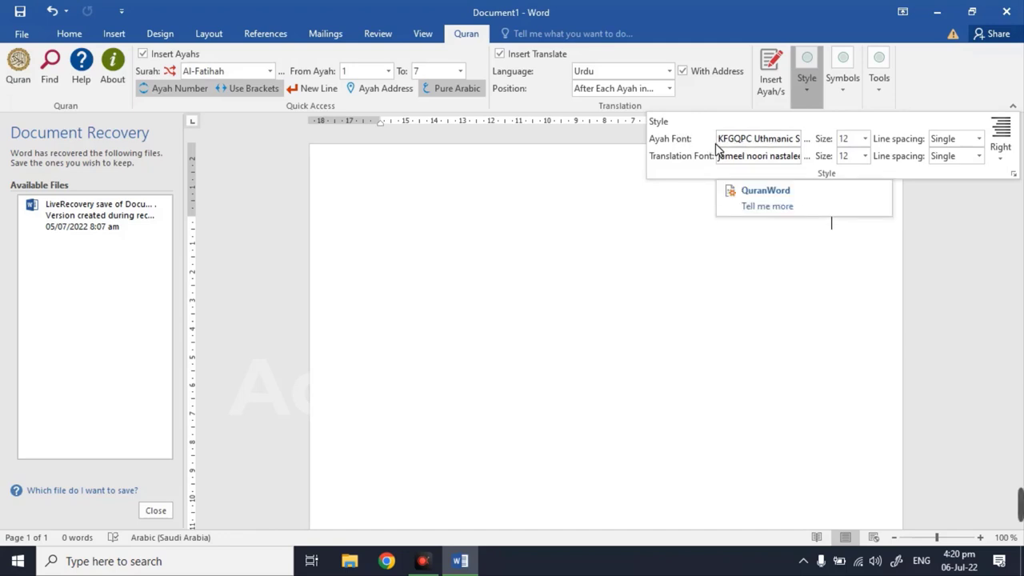
pyautogui.moveTo(718, 138); pyautogui.dragTo(790, 139)
pyautogui.click(791, 137)
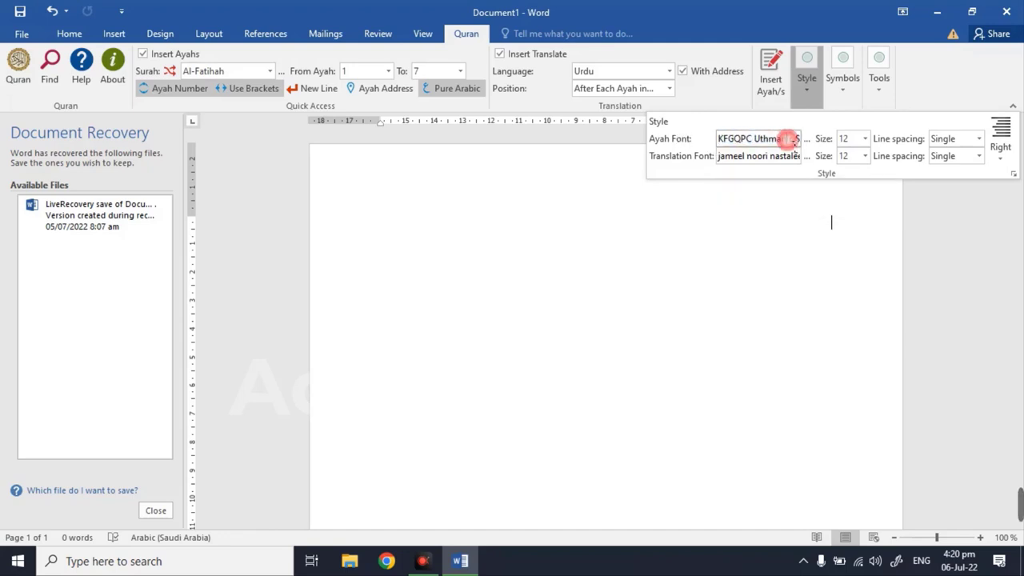
pyautogui.click(865, 139)
pyautogui.click(848, 204)
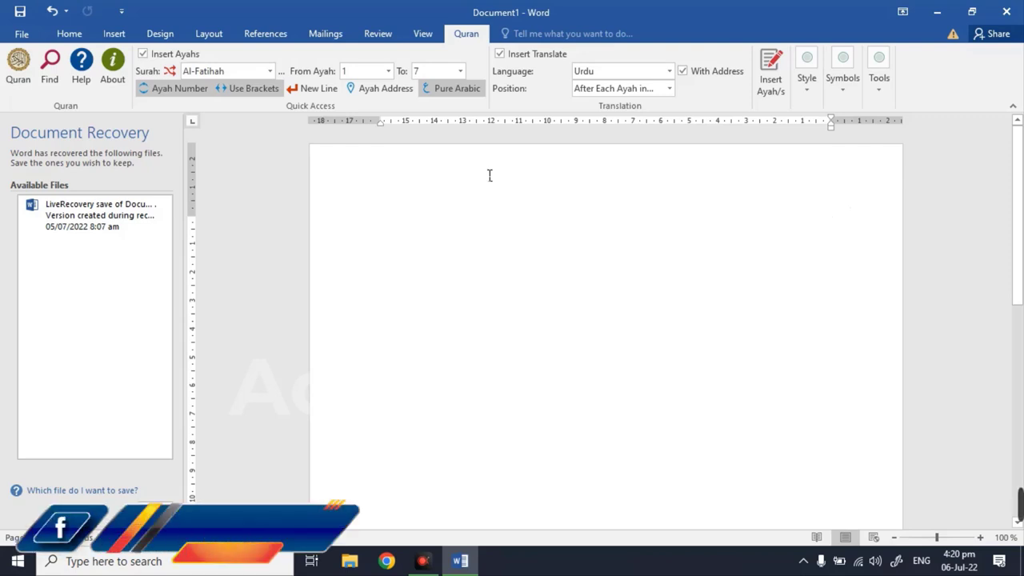
# - Set the Translation Font Size to 14 and keep alignment on Right
pyautogui.click(809, 88)
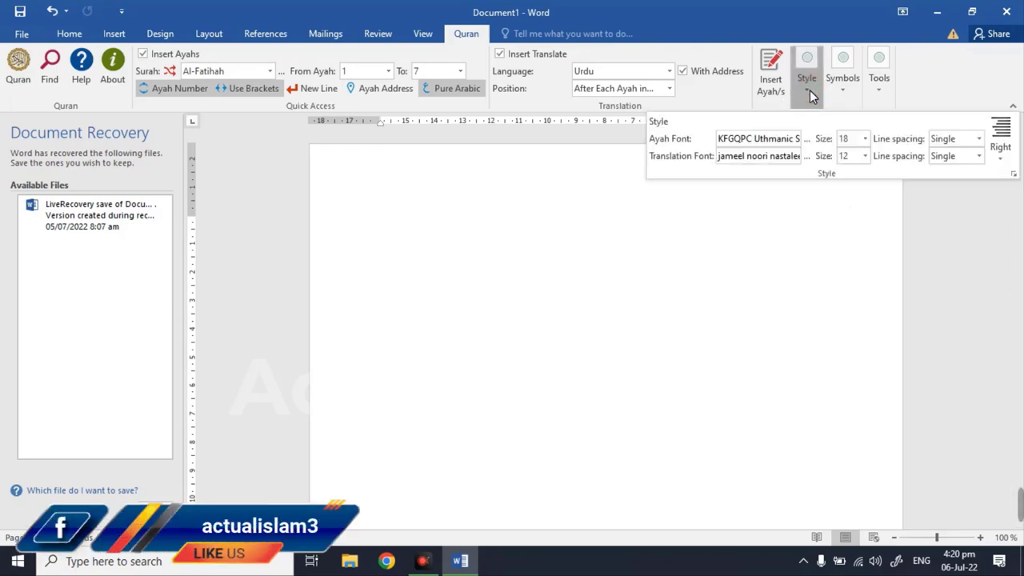
pyautogui.click(864, 156)
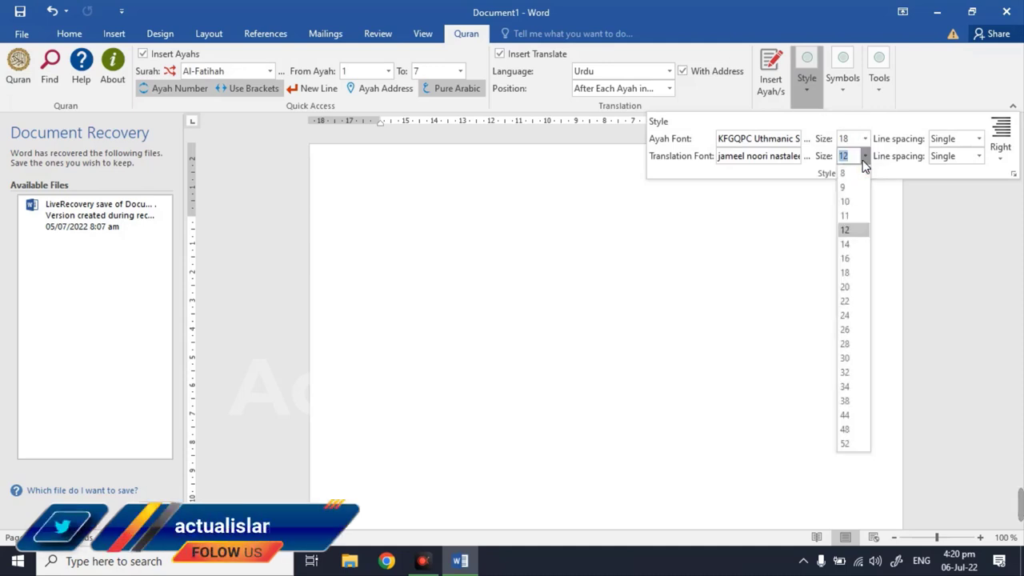
pyautogui.click(863, 157)
pyautogui.click(864, 157)
pyautogui.click(851, 243)
pyautogui.click(805, 80)
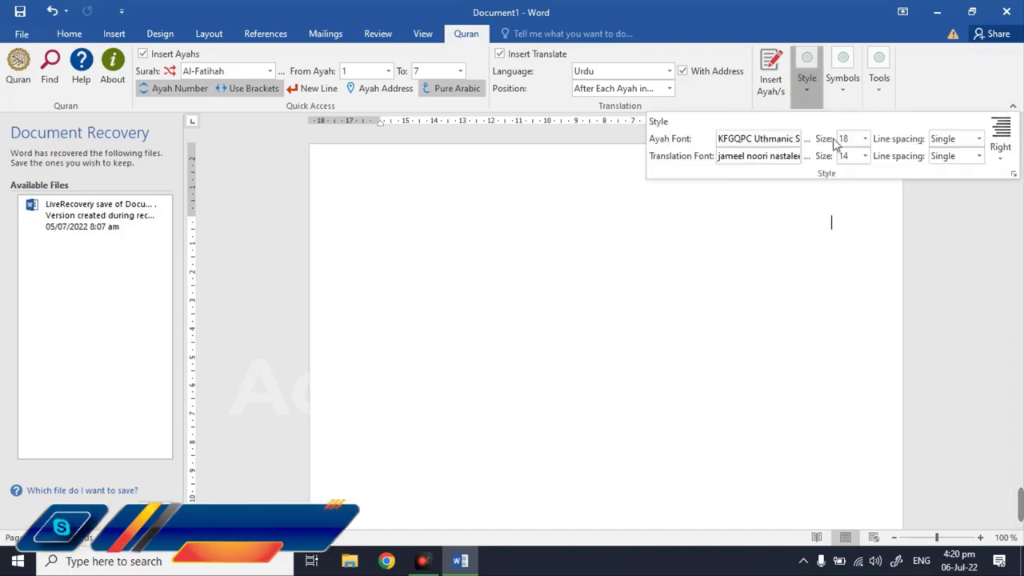
pyautogui.click(998, 150)
pyautogui.click(1000, 177)
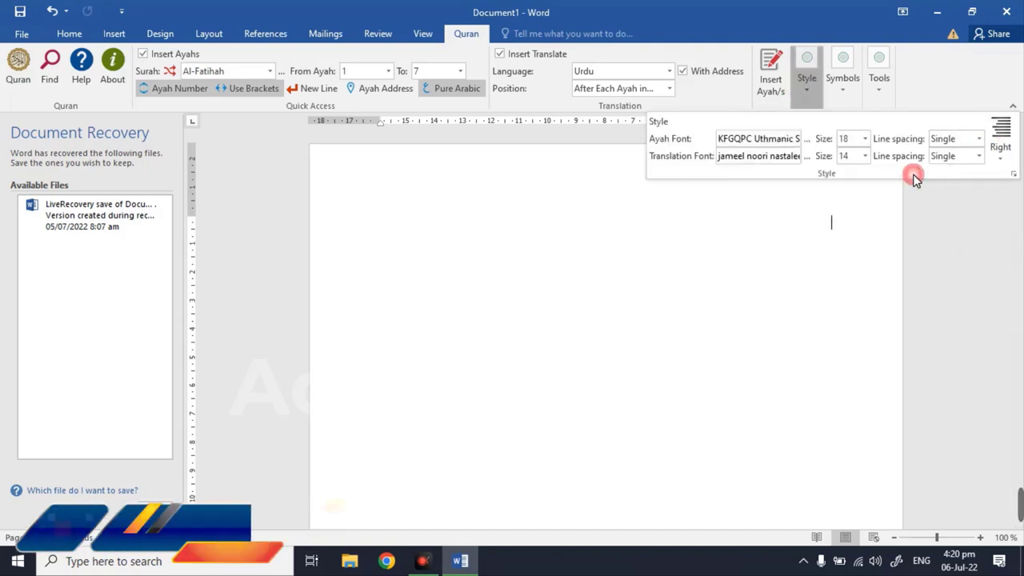
# - In the Style dialog, make ayahs dark red and set the address font to Jameel Noori Nastaleeq
pyautogui.click(1014, 177)
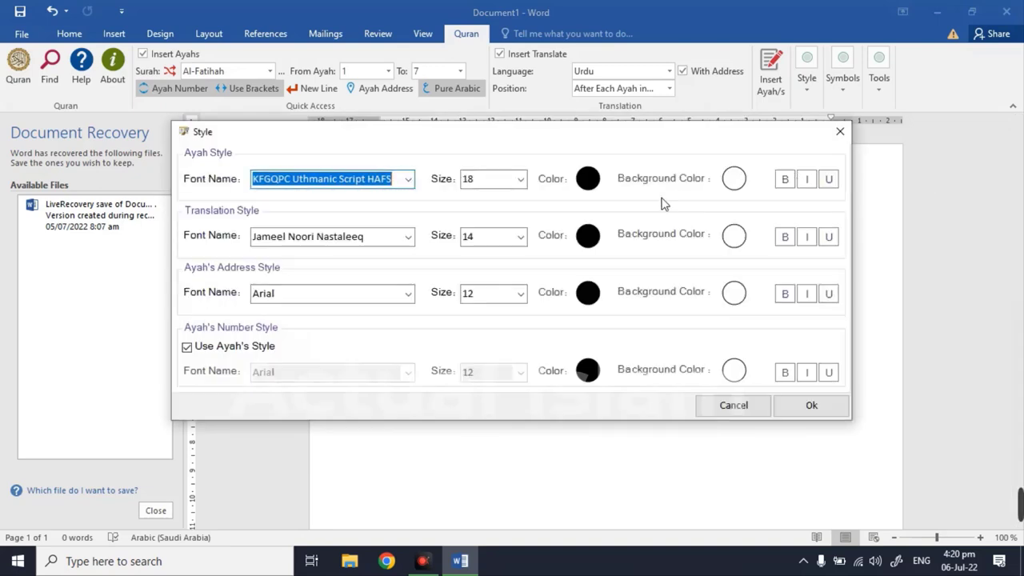
pyautogui.click(598, 183)
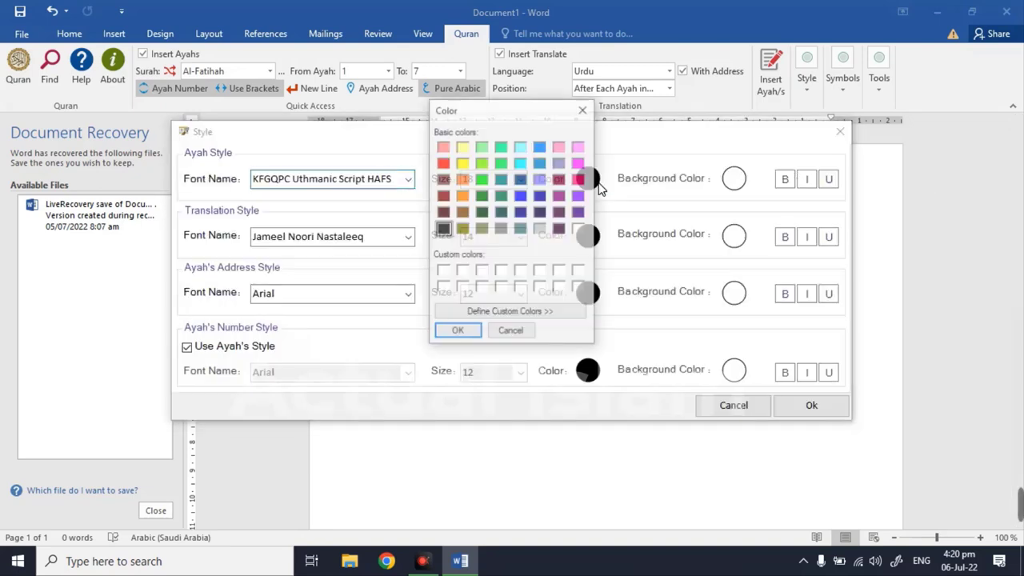
pyautogui.click(443, 198)
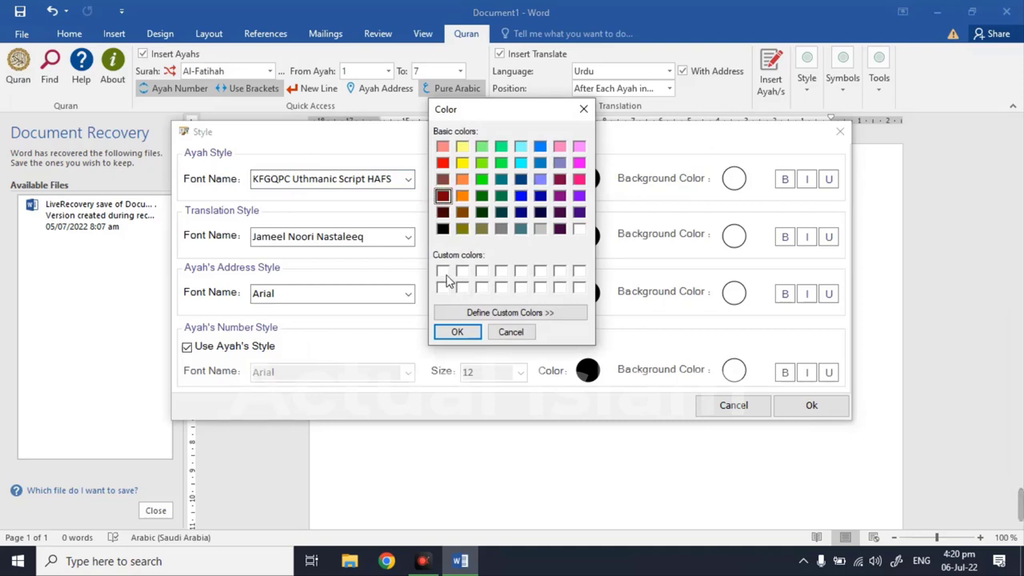
pyautogui.click(454, 335)
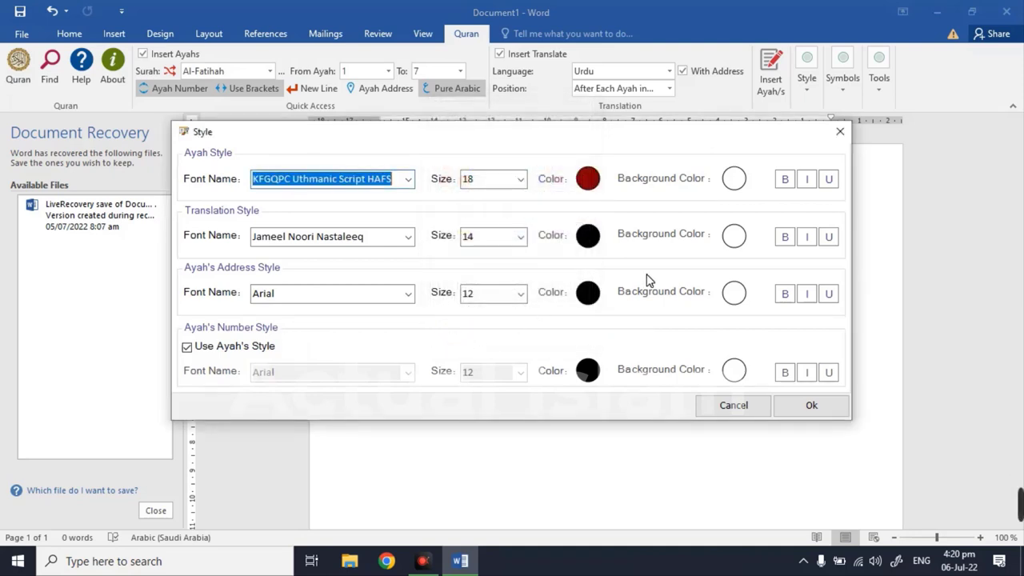
pyautogui.click(389, 239)
pyautogui.click(388, 248)
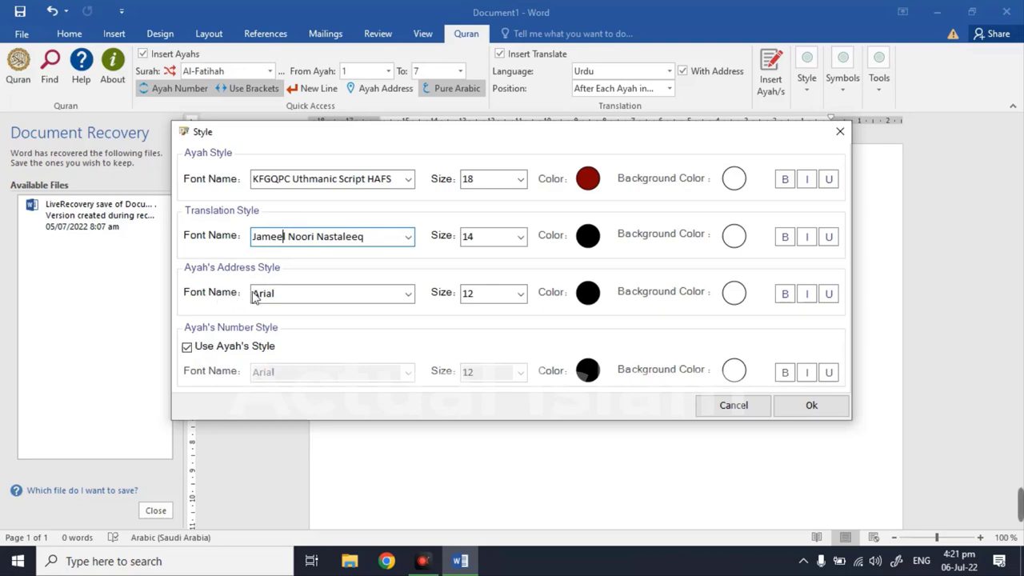
pyautogui.click(278, 298)
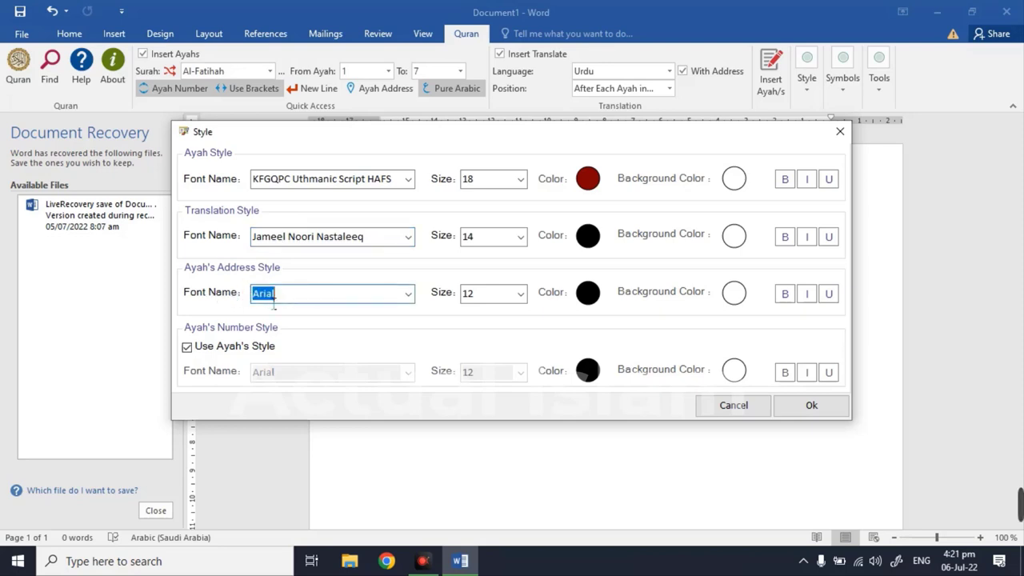
pyautogui.write('jameel noori nastaleeq')
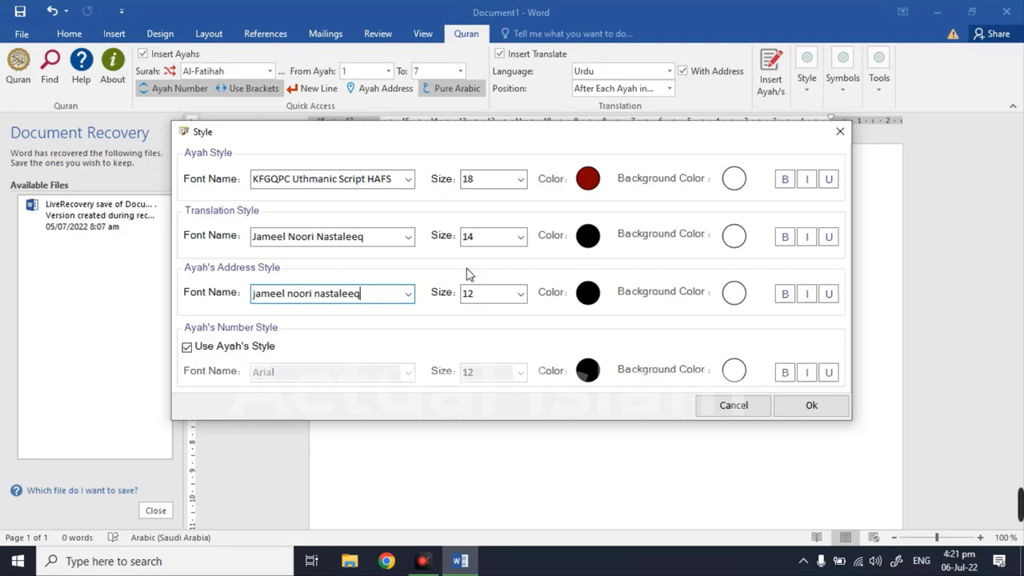
# - Set the translation text colour to green
pyautogui.click(585, 238)
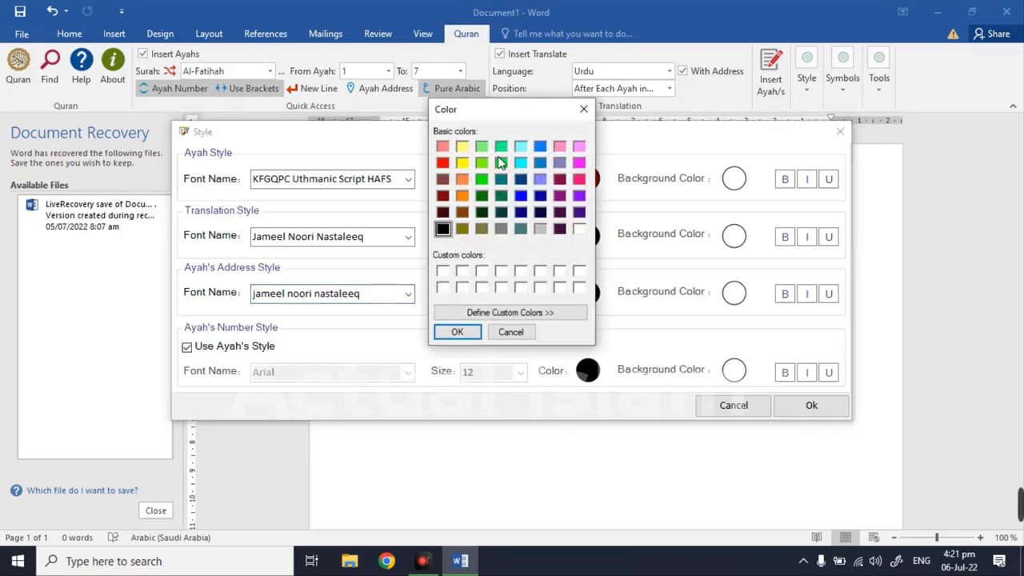
pyautogui.click(481, 195)
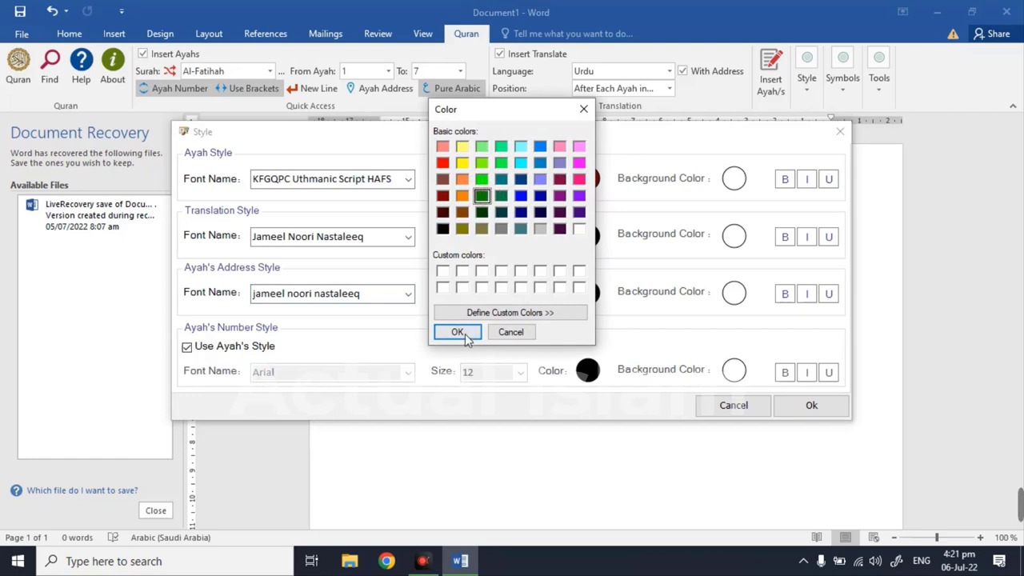
pyautogui.click(470, 332)
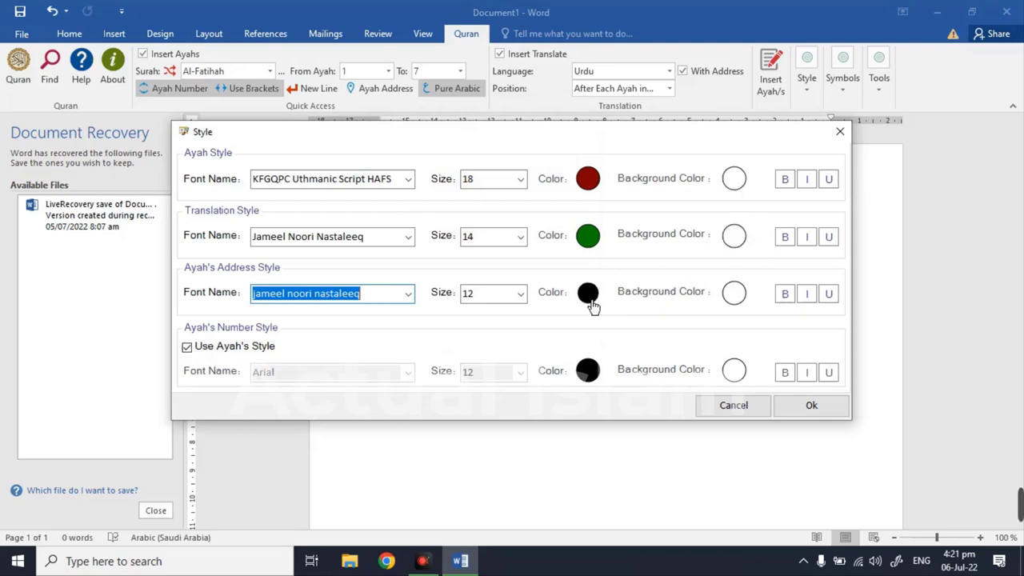
# - Give the address a black background with white text and save the styles with Ok
pyautogui.click(734, 293)
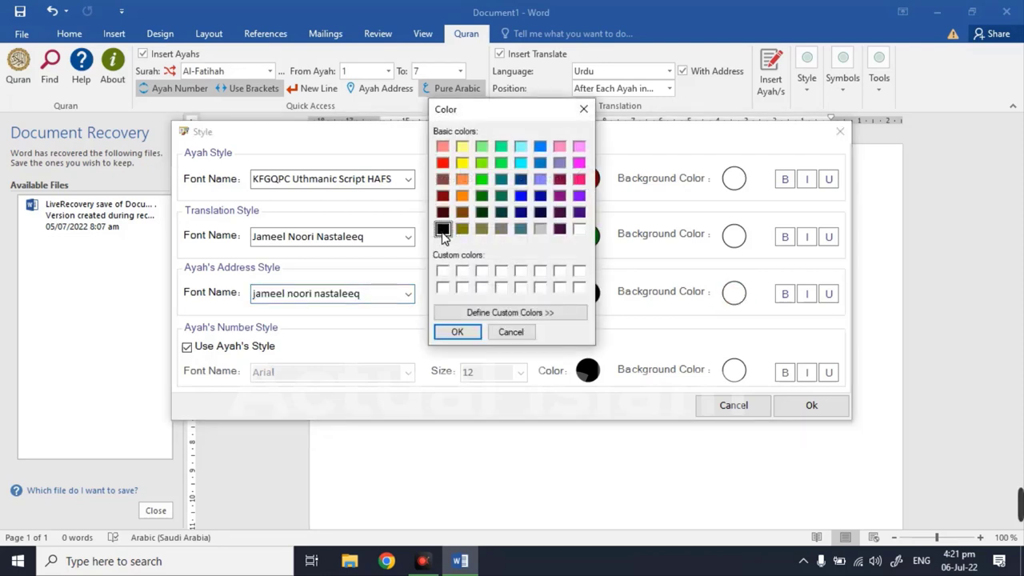
pyautogui.click(442, 229)
pyautogui.click(457, 331)
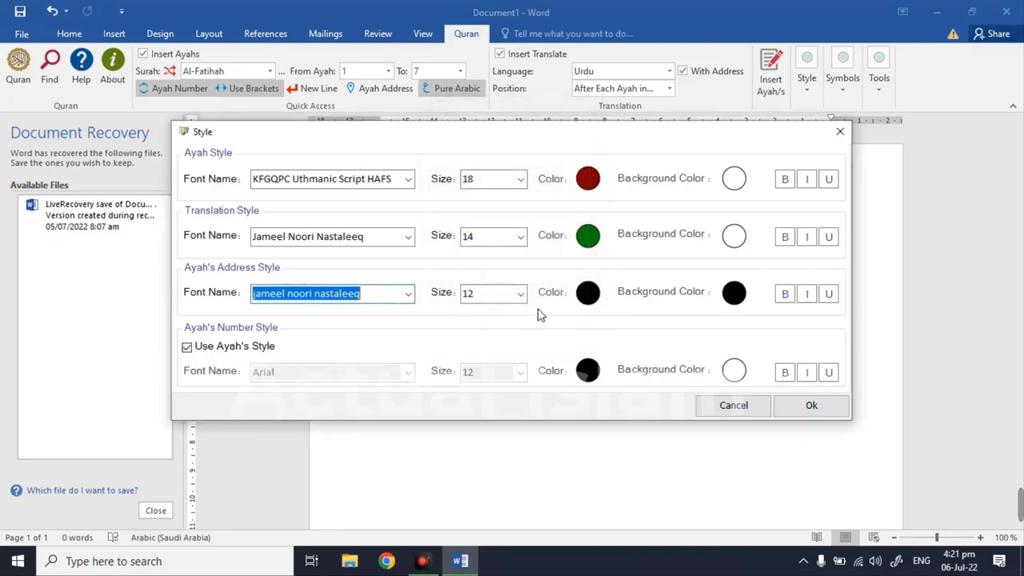
pyautogui.click(592, 297)
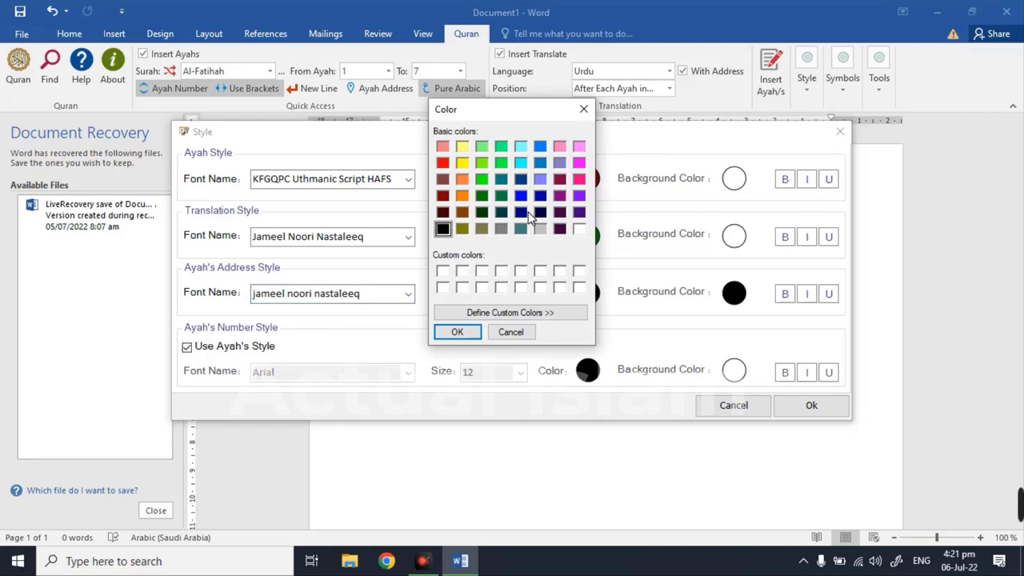
pyautogui.click(579, 229)
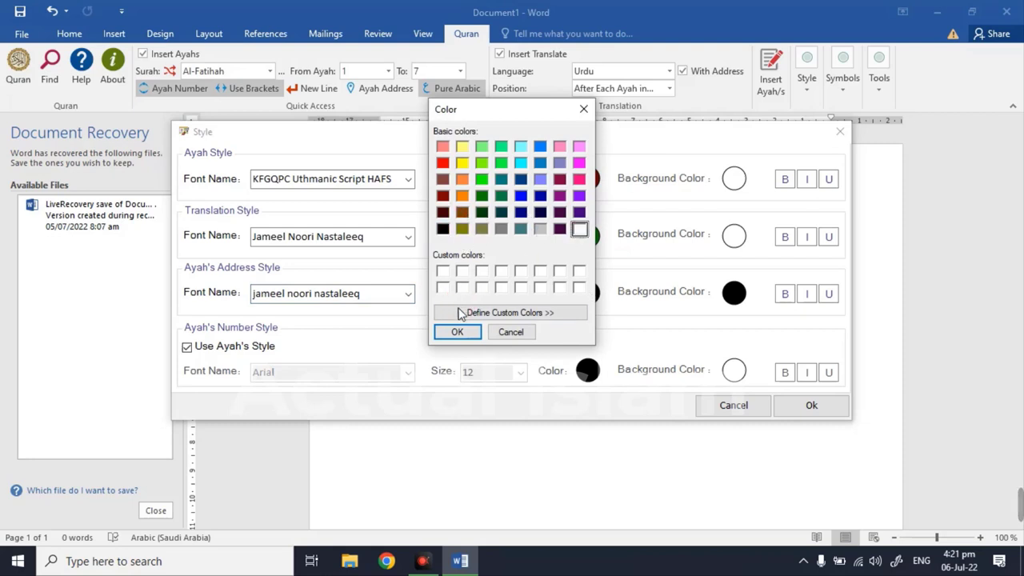
pyautogui.click(452, 331)
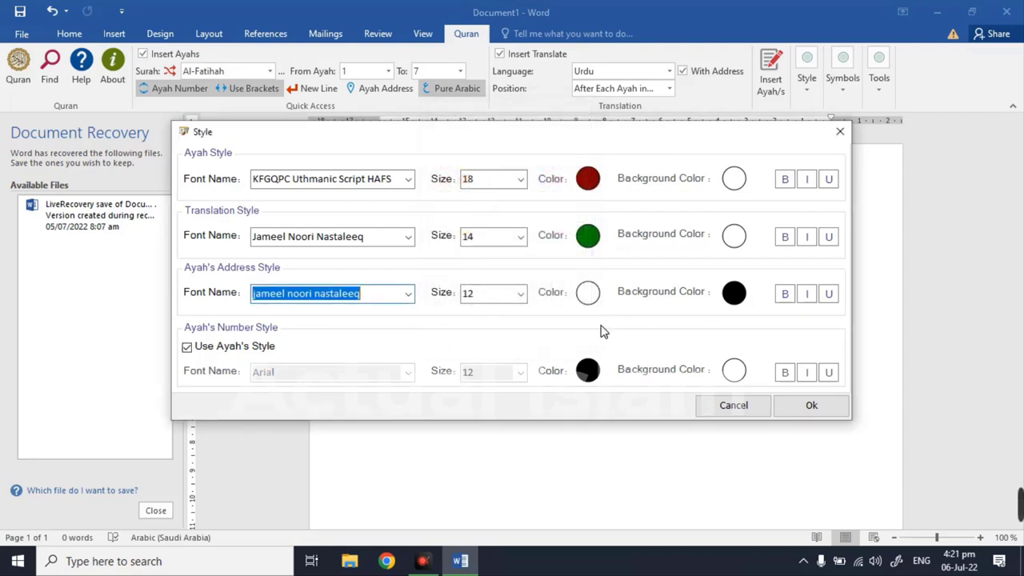
pyautogui.click(811, 406)
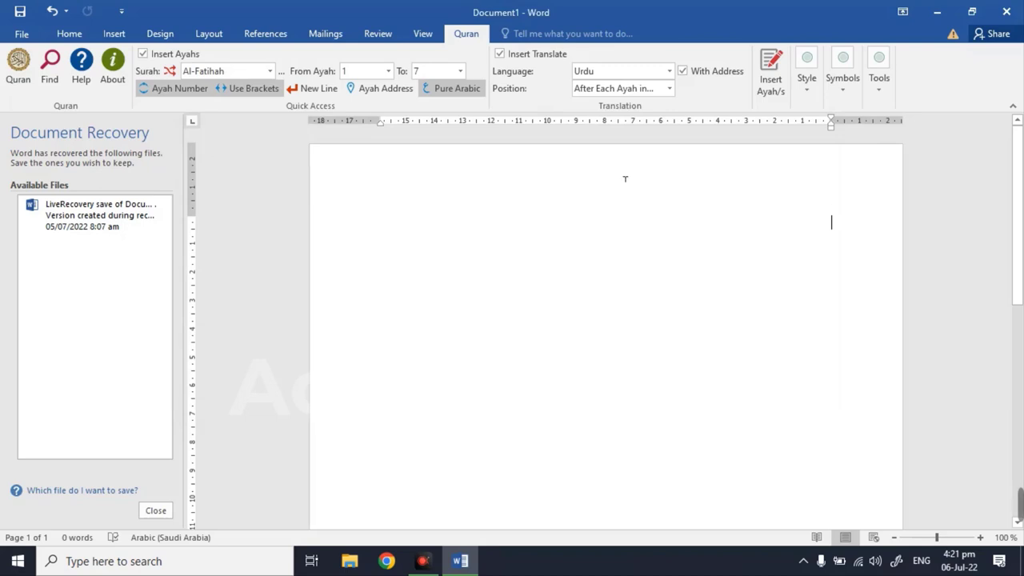
# - Insert the restyled Al-Fatihah ayahs 1–7, then select all the inserted verses
pyautogui.click(771, 83)
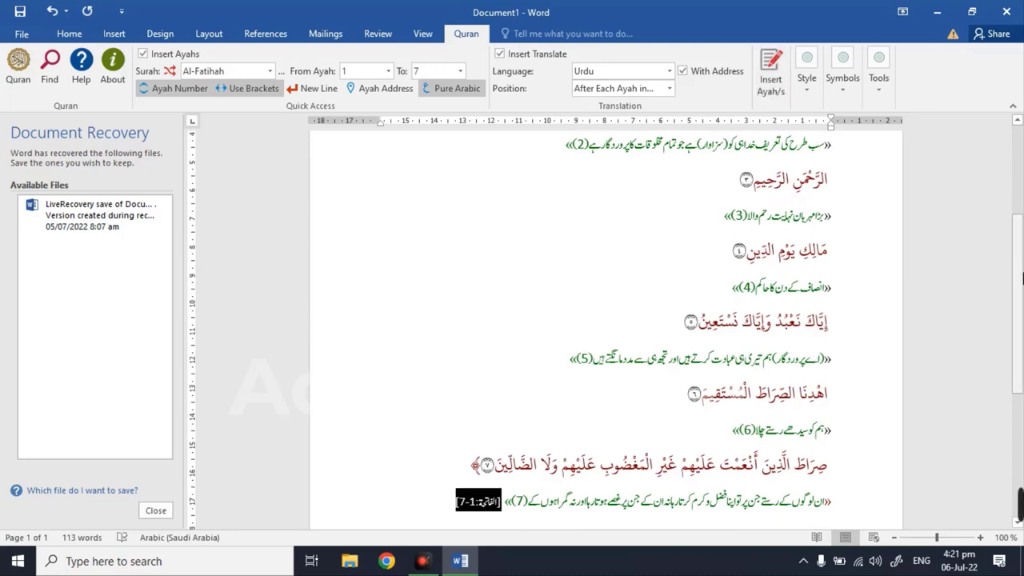
pyautogui.scroll(3, 734, 205)
pyautogui.moveTo(823, 178); pyautogui.dragTo(688, 244)
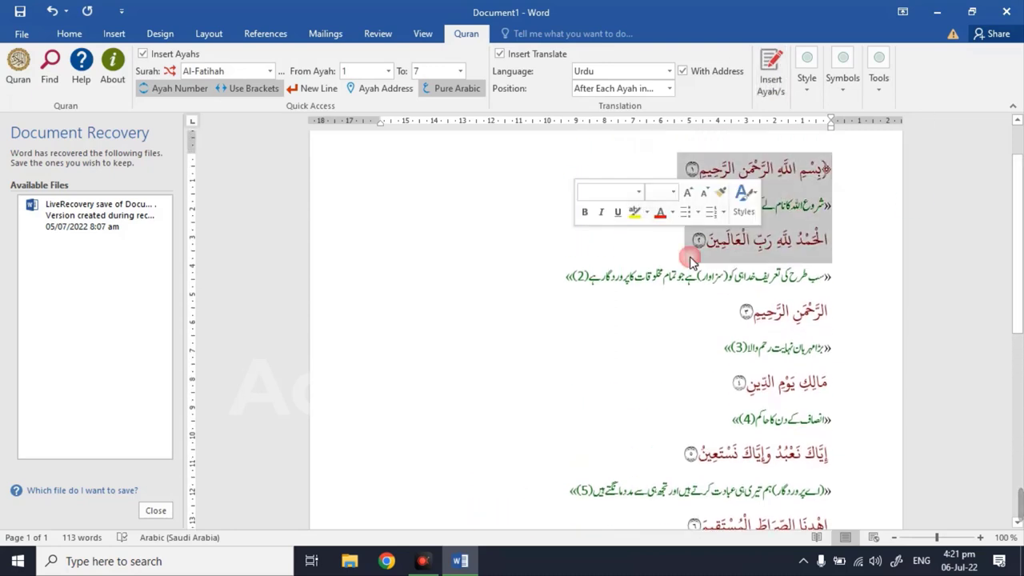
pyautogui.click(571, 308)
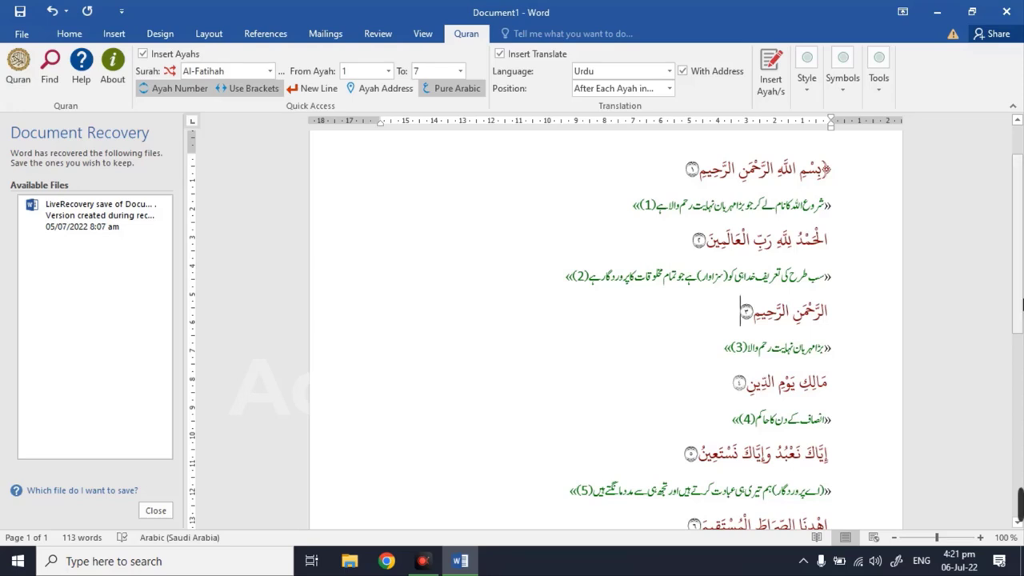
pyautogui.scroll(-3, 1009, 300)
pyautogui.scroll(-3, 1009, 299)
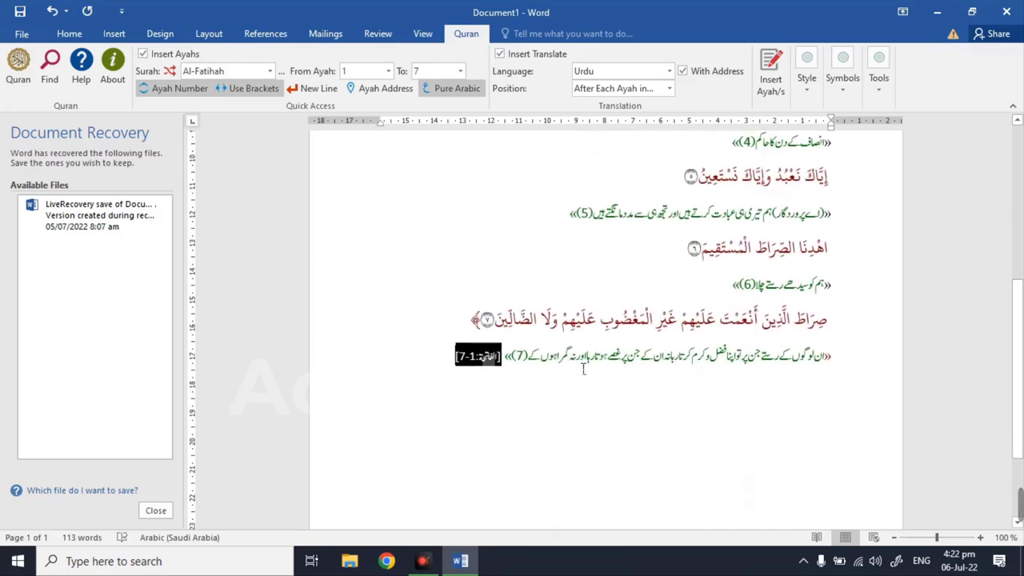
pyautogui.moveTo(583, 369); pyautogui.dragTo(878, 96)
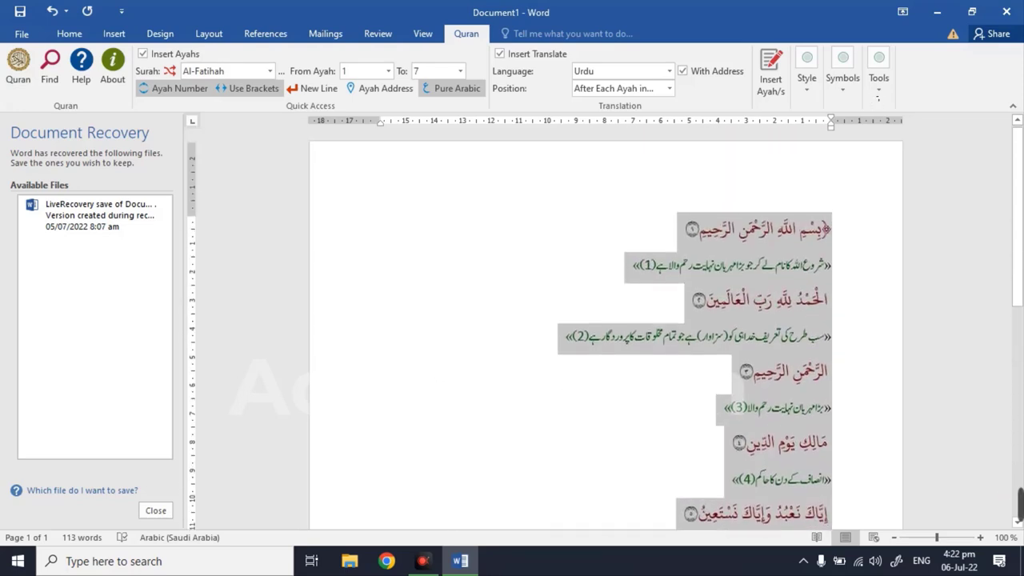
# - Delete the Al-Fatihah text and set the add-in to Surah Yunus, ayahs 1 to 7
pyautogui.press('Delete')
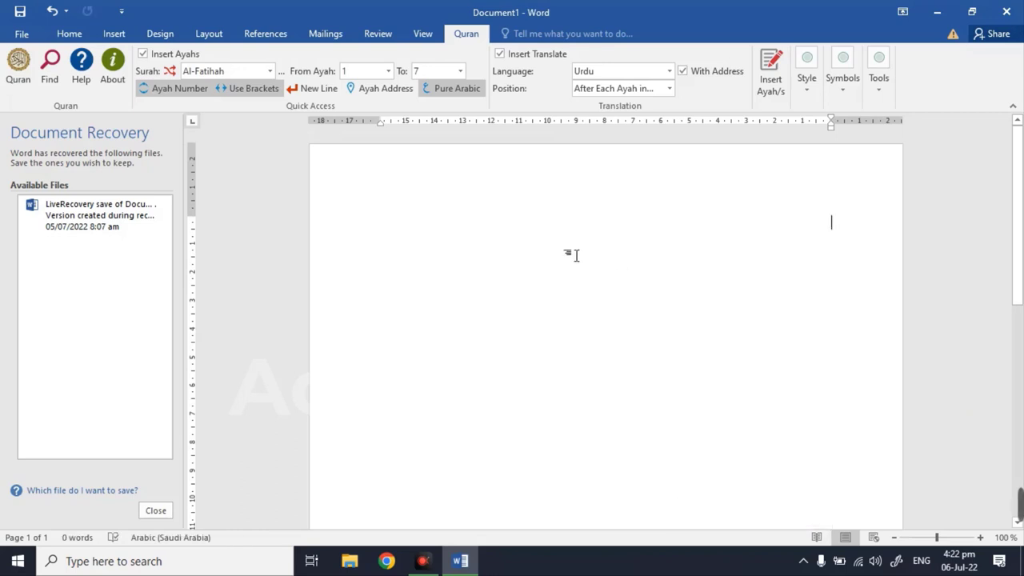
pyautogui.click(270, 71)
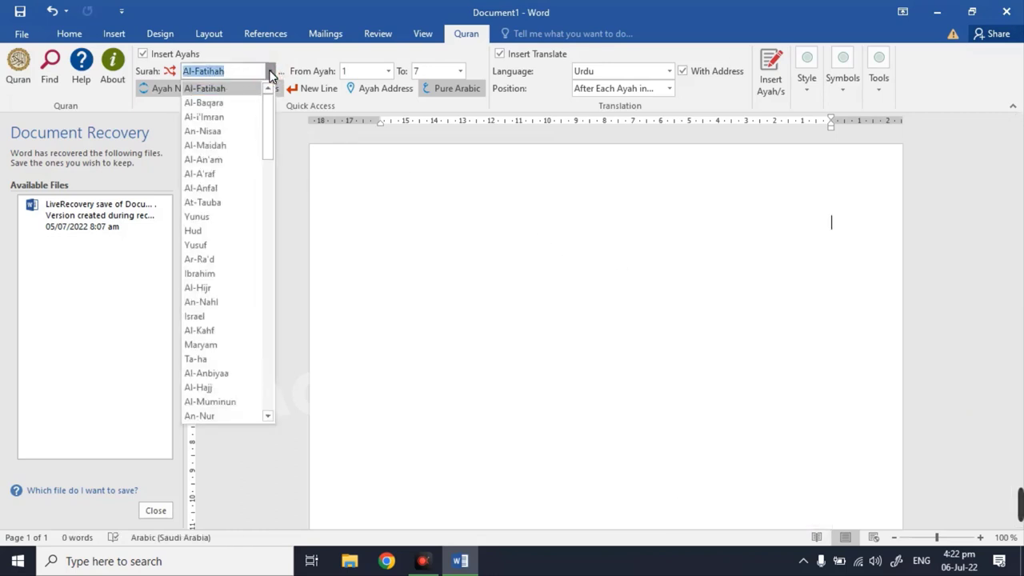
pyautogui.click(254, 217)
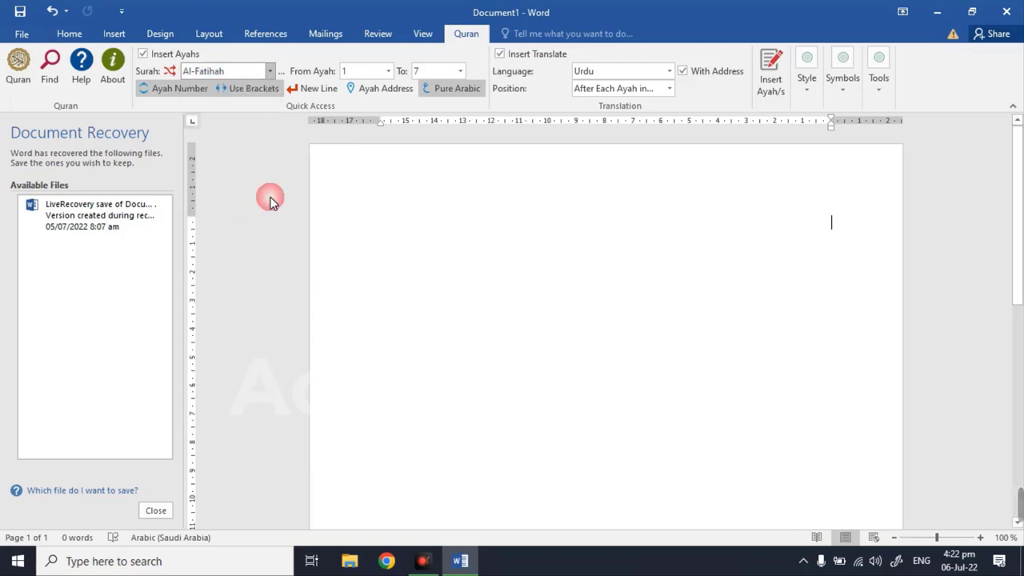
pyautogui.click(460, 71)
pyautogui.click(421, 176)
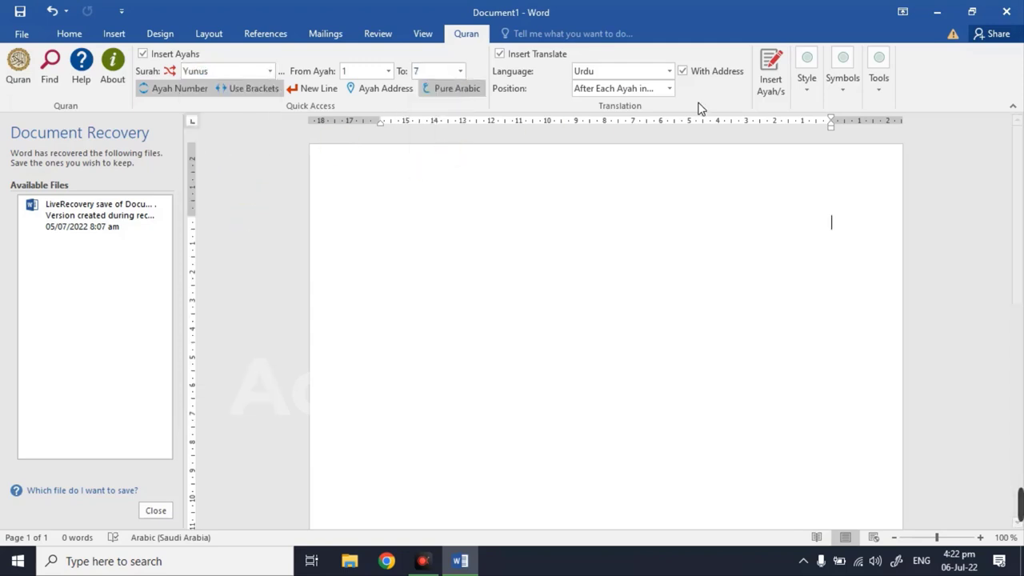
# - Insert Yunus ayahs 1–7 with translations and check the ayah 6 Urdu translation
pyautogui.click(766, 88)
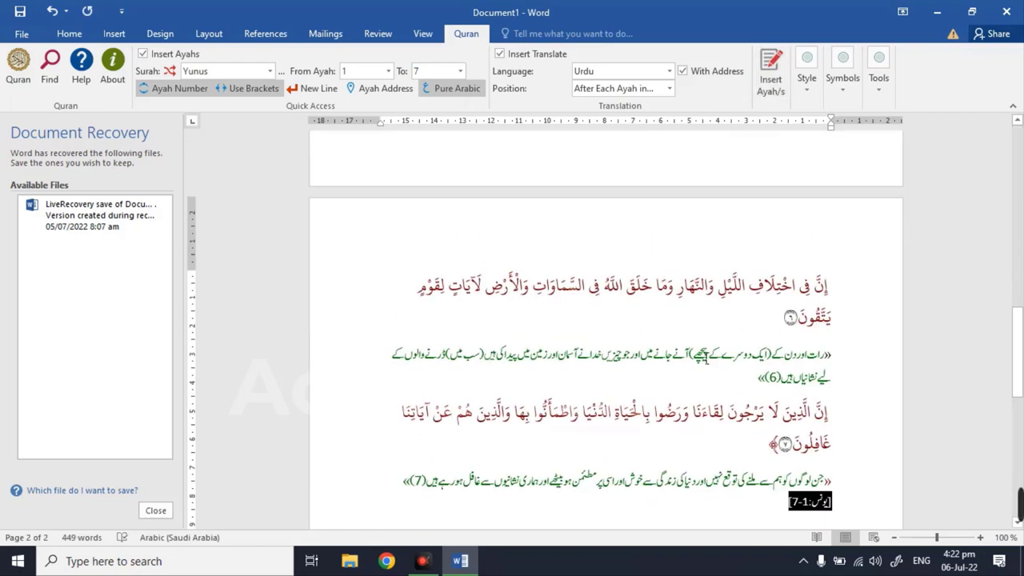
pyautogui.moveTo(758, 375); pyautogui.dragTo(814, 349)
pyautogui.click(816, 350)
pyautogui.click(842, 84)
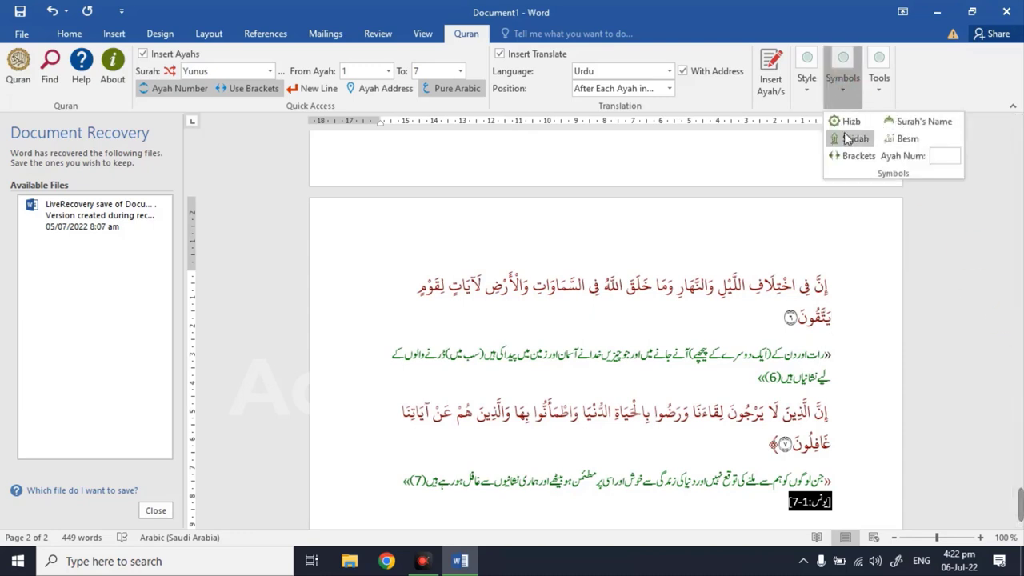
pyautogui.click(707, 161)
pyautogui.click(881, 85)
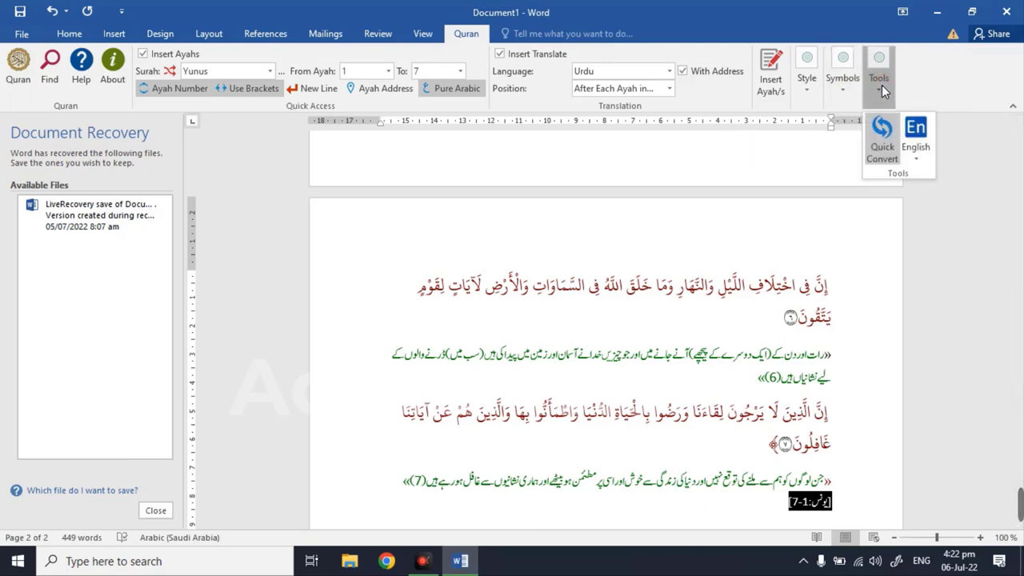
pyautogui.click(881, 85)
pyautogui.click(809, 88)
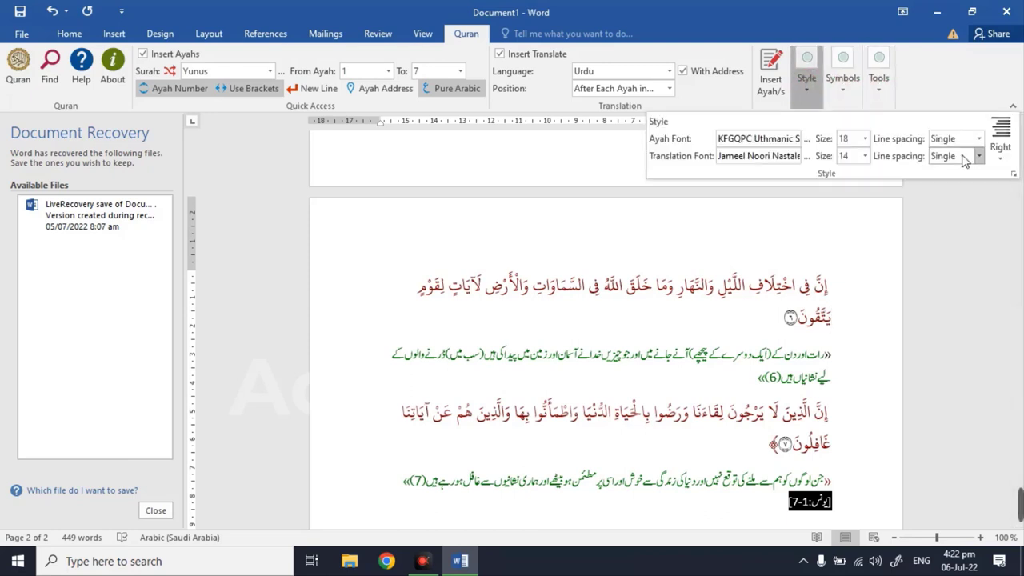
pyautogui.click(1012, 176)
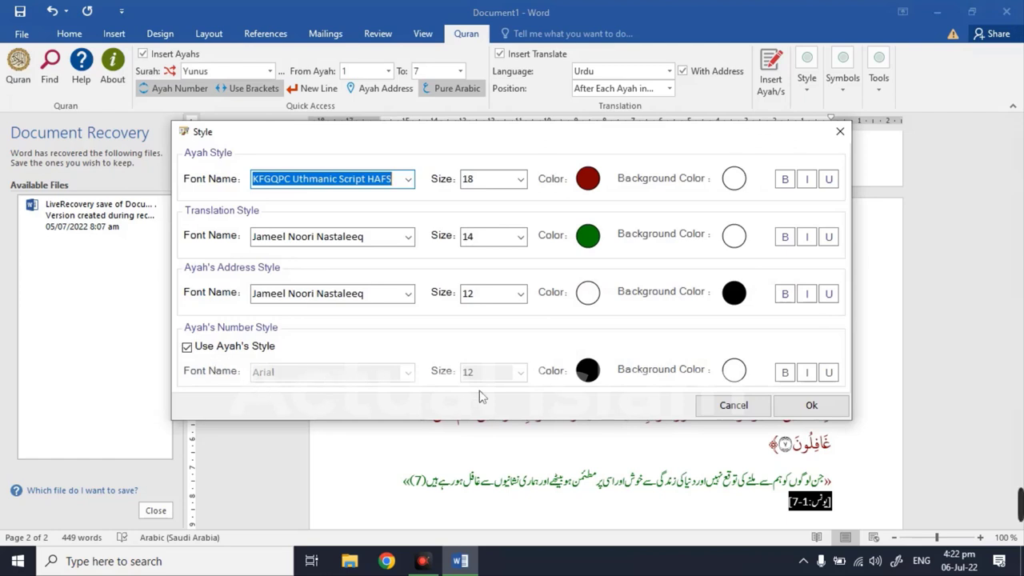
pyautogui.click(733, 405)
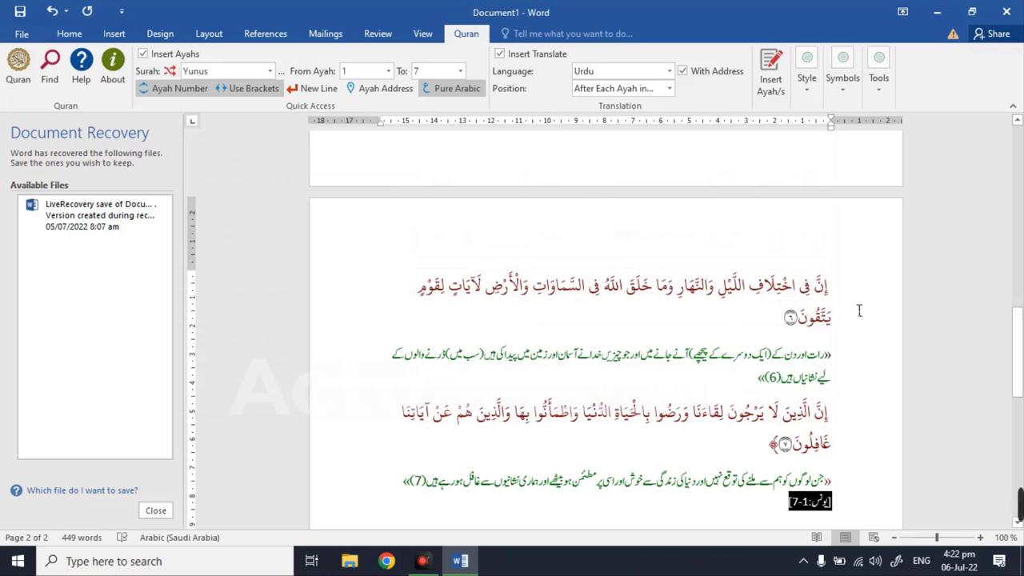
pyautogui.moveTo(770, 336); pyautogui.dragTo(843, 300)
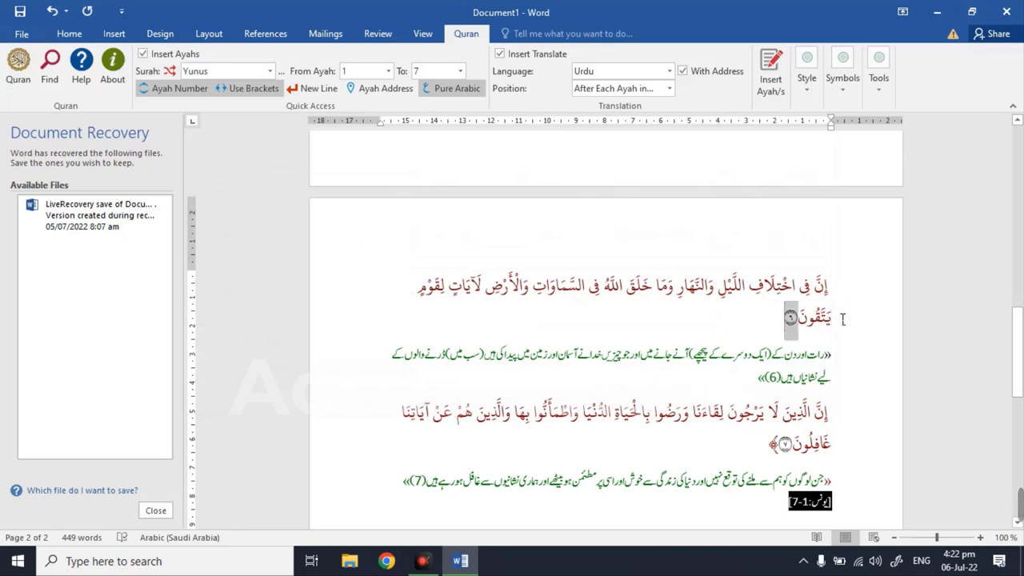
pyautogui.moveTo(1015, 351); pyautogui.dragTo(1013, 104)
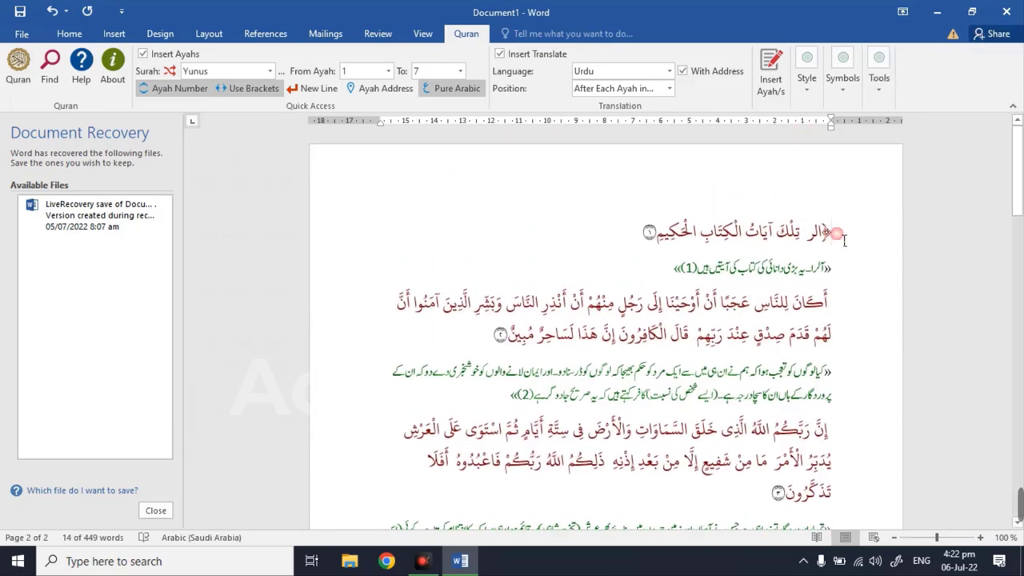
pyautogui.moveTo(843, 238)
pyautogui.mouseDown()
pyautogui.moveTo(652, 283)
pyautogui.moveTo(489, 366)
pyautogui.mouseUp()
pyautogui.click(485, 367)
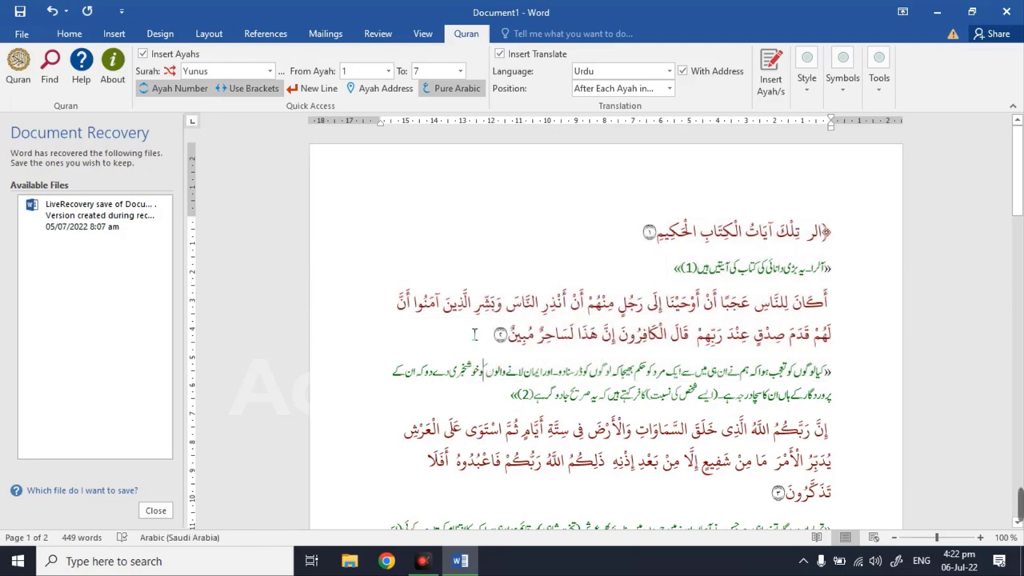
pyautogui.moveTo(474, 334); pyautogui.dragTo(855, 309)
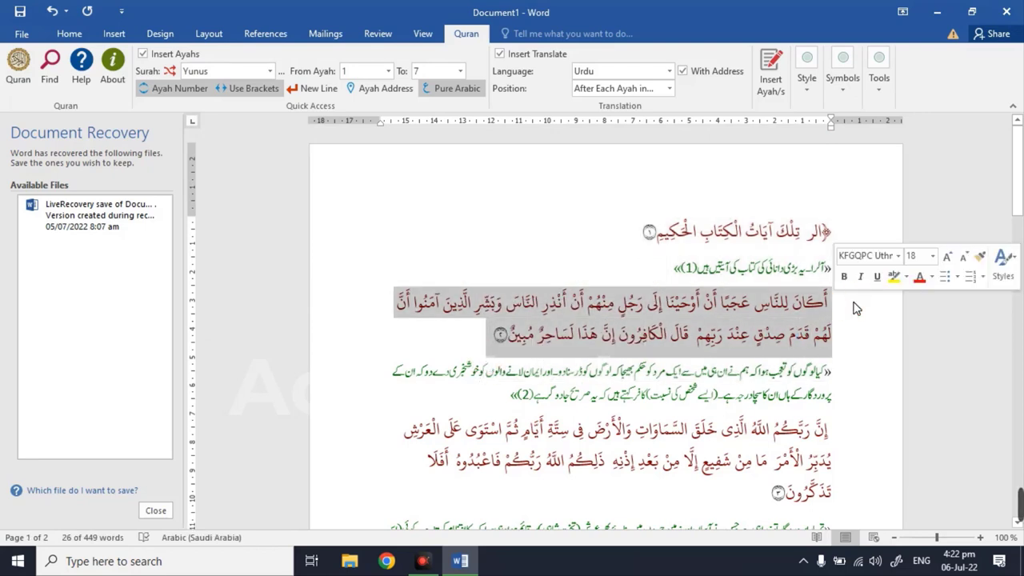
pyautogui.click(810, 304)
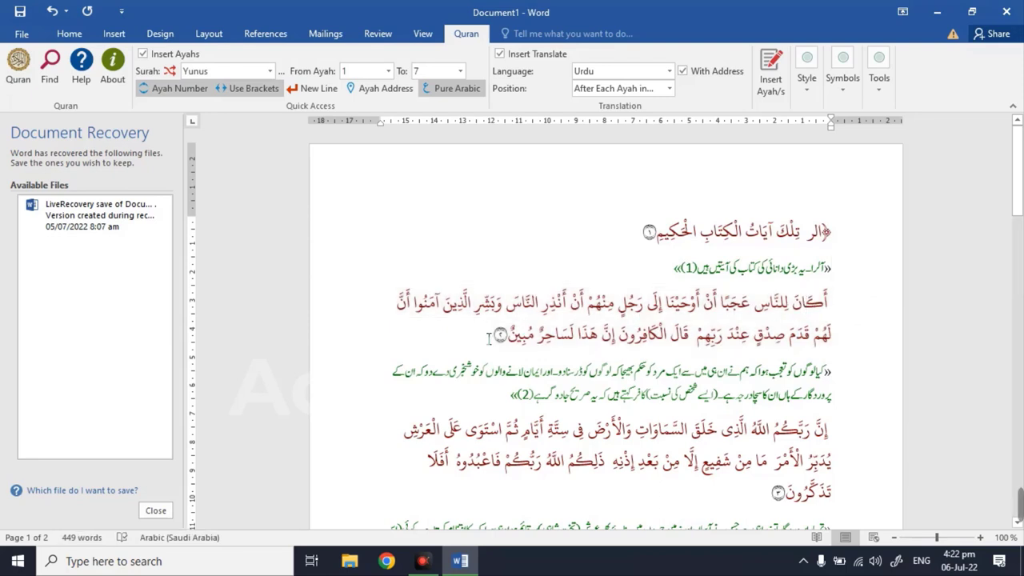
pyautogui.moveTo(488, 337); pyautogui.dragTo(846, 320)
pyautogui.click(836, 308)
pyautogui.moveTo(673, 282); pyautogui.dragTo(943, 285)
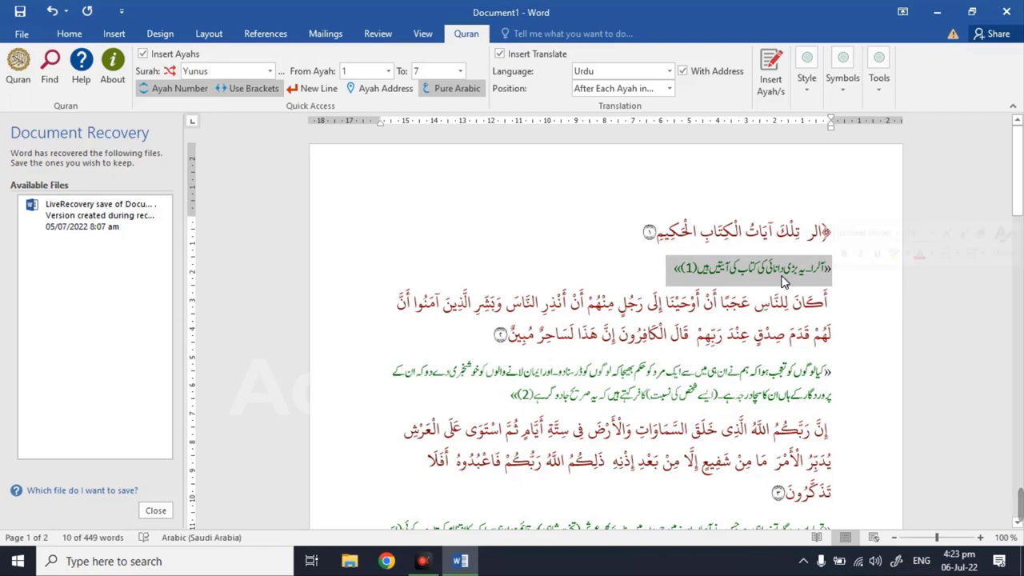
pyautogui.moveTo(1015, 196); pyautogui.dragTo(1014, 299)
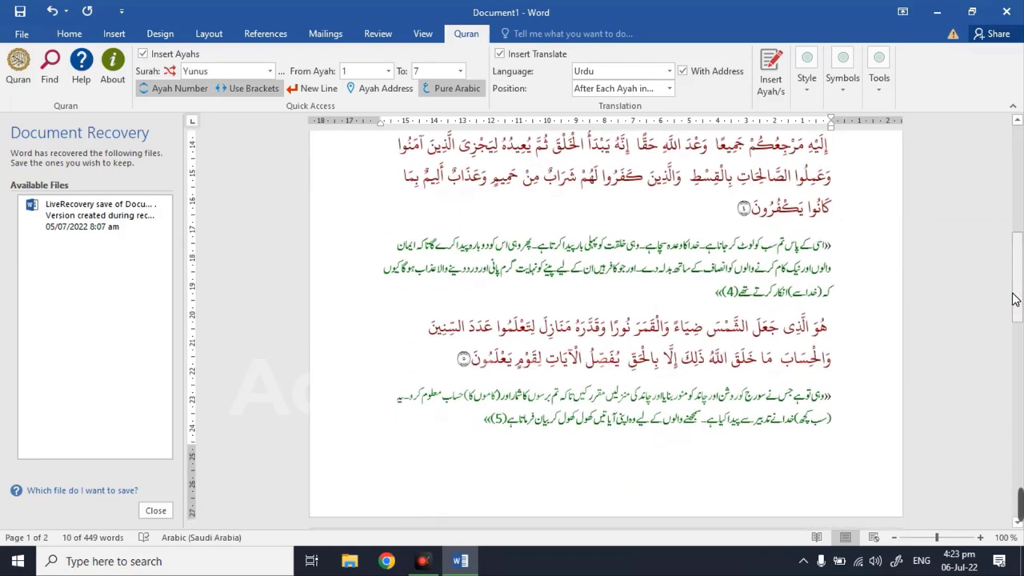
pyautogui.moveTo(1014, 300); pyautogui.dragTo(1013, 347)
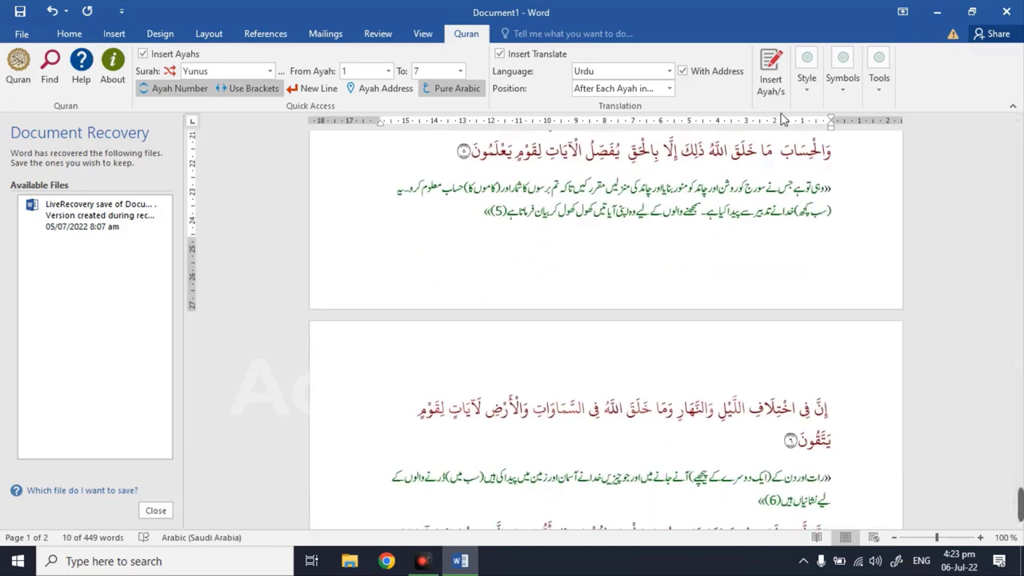
pyautogui.click(845, 96)
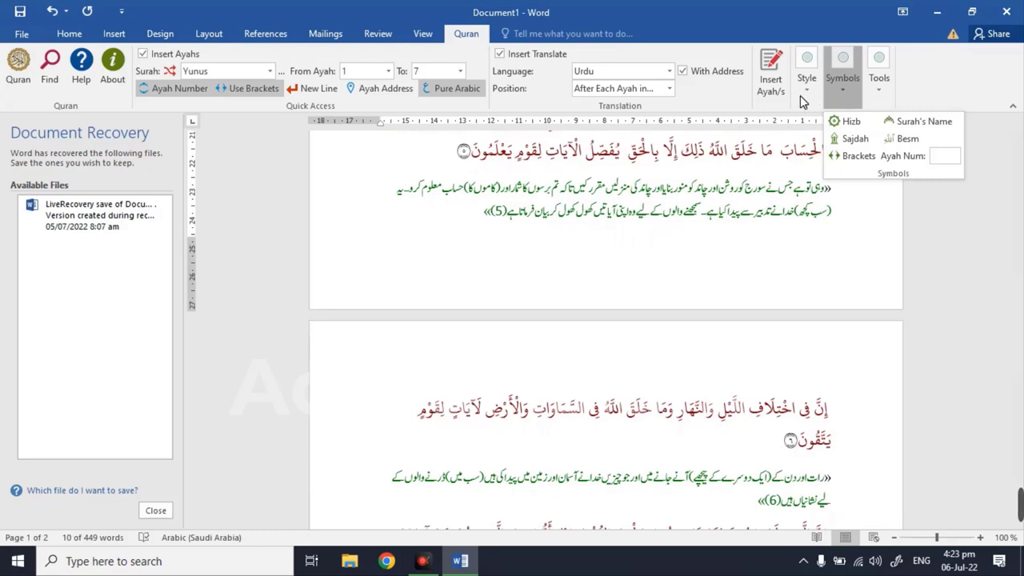
pyautogui.click(805, 98)
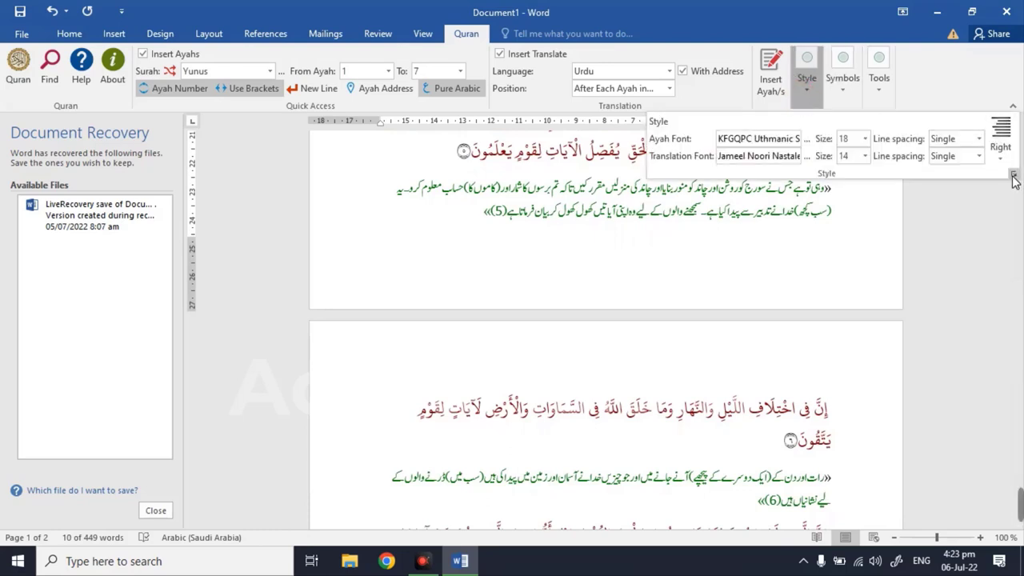
pyautogui.click(314, 261)
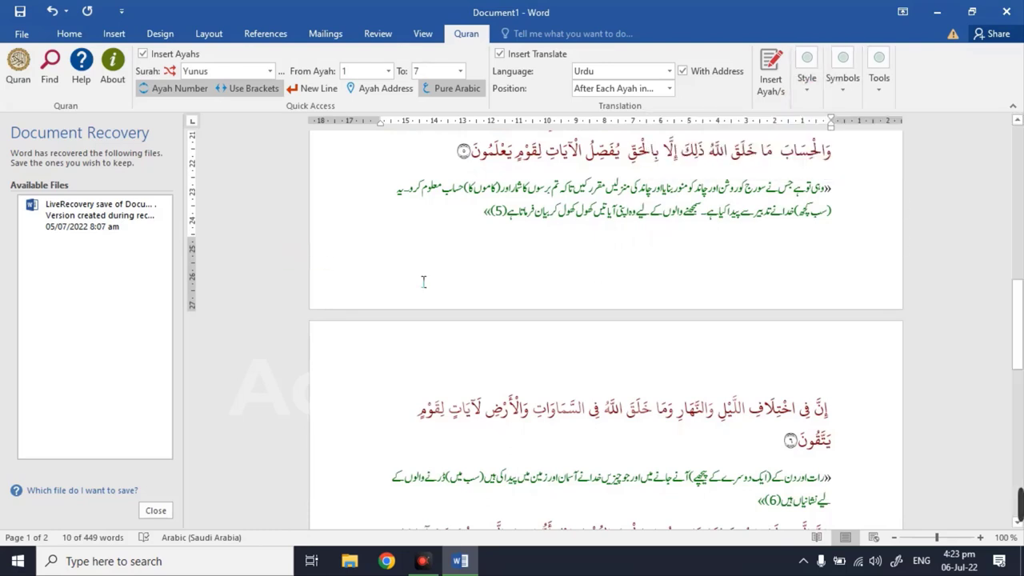
pyautogui.moveTo(489, 227); pyautogui.dragTo(846, 184)
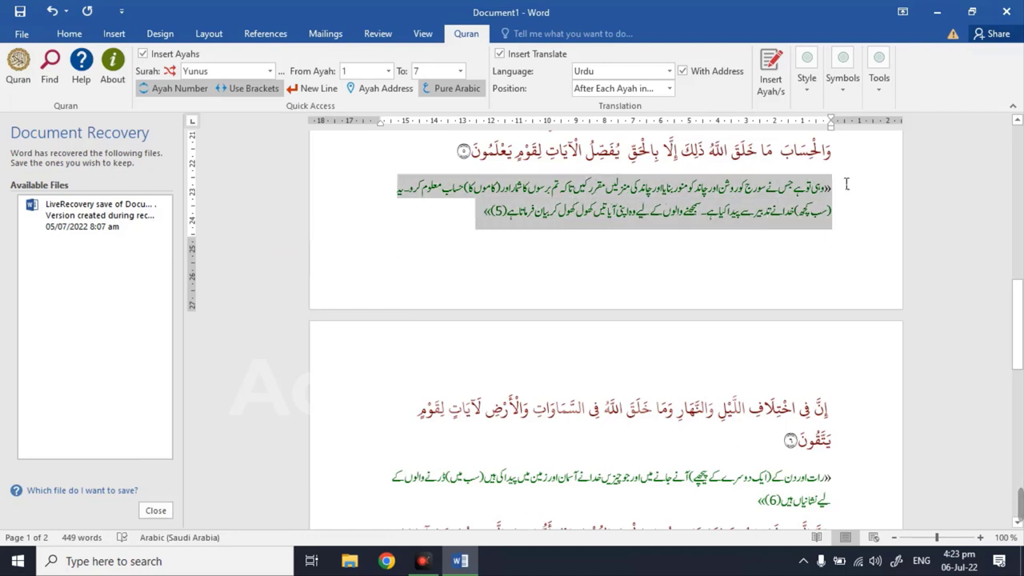
pyautogui.click(873, 173)
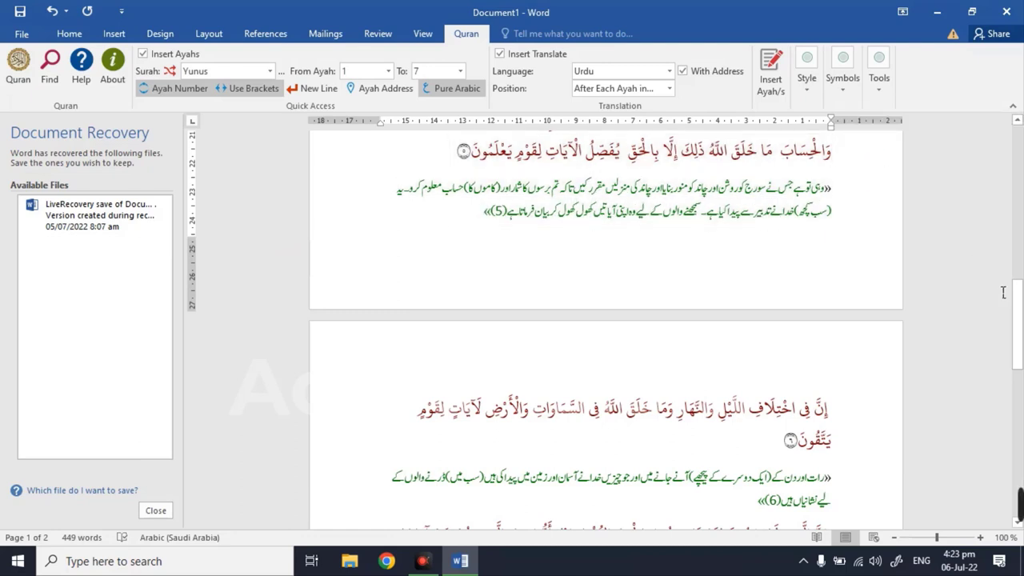
pyautogui.moveTo(1017, 340); pyautogui.dragTo(1021, 449)
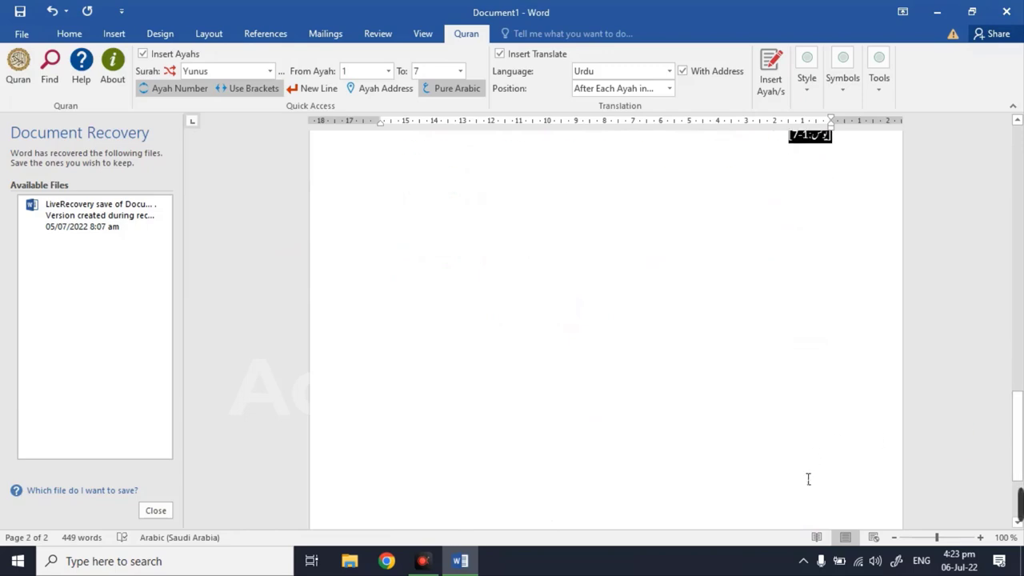